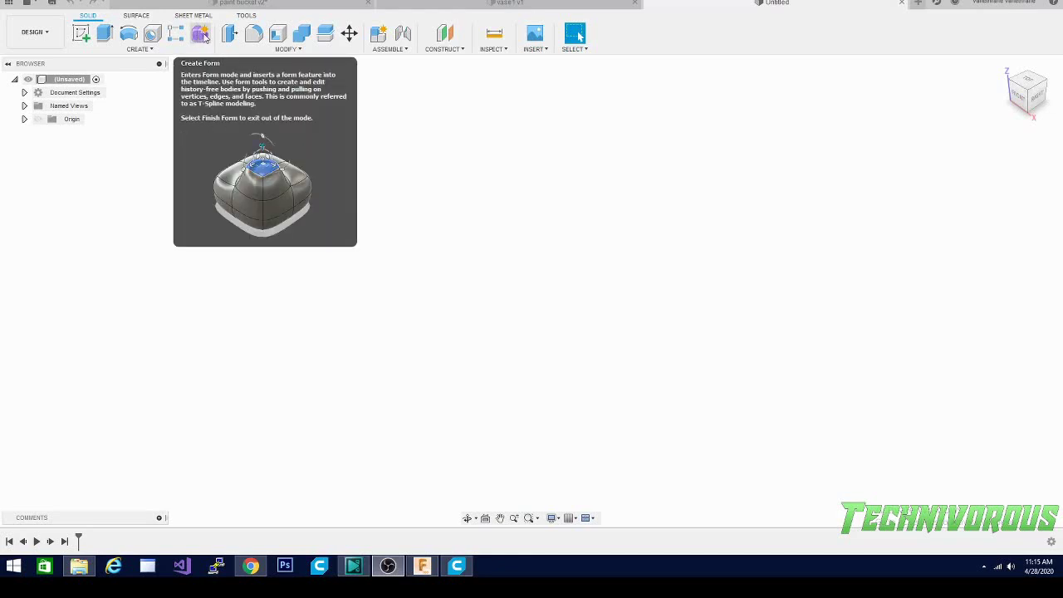
# - Start a form and create a T-Spline box with a 100 by 100 mm base centred on the origin of the ground plane
pyautogui.click(202, 34)
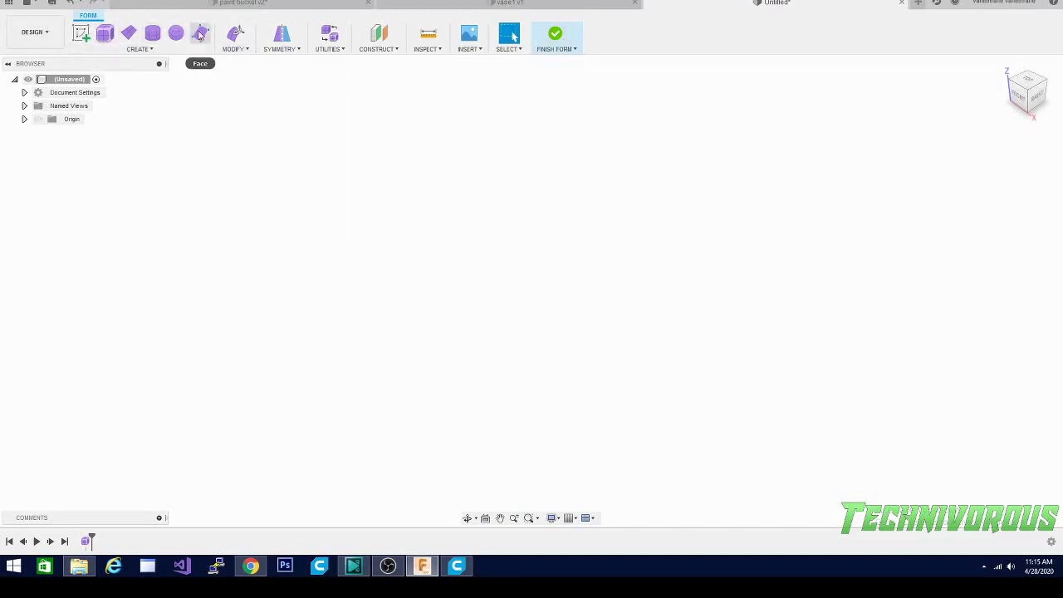
pyautogui.click(133, 50)
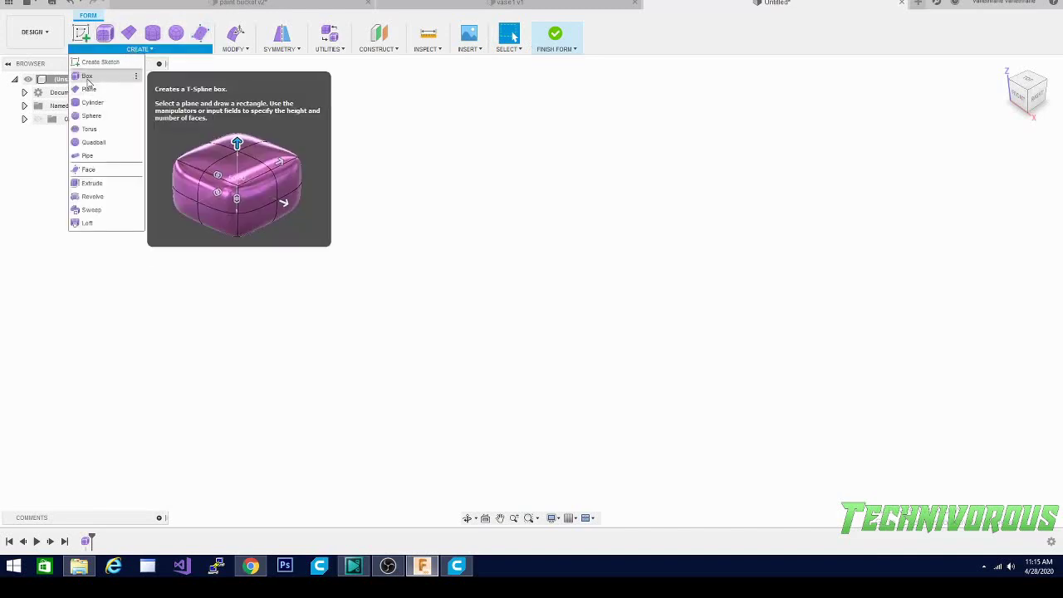
pyautogui.click(87, 77)
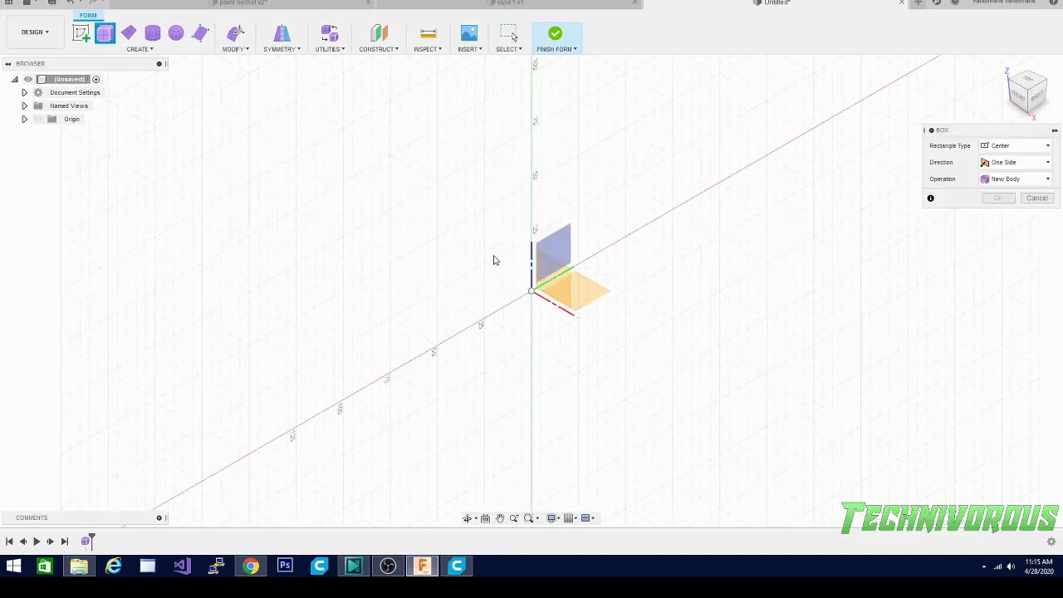
pyautogui.click(590, 297)
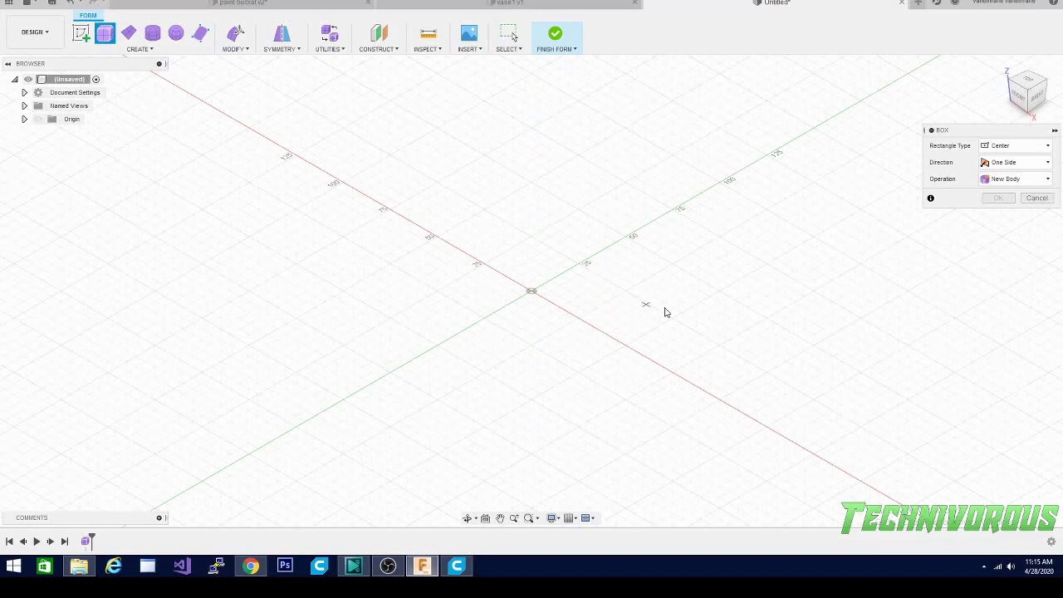
pyautogui.click(532, 292)
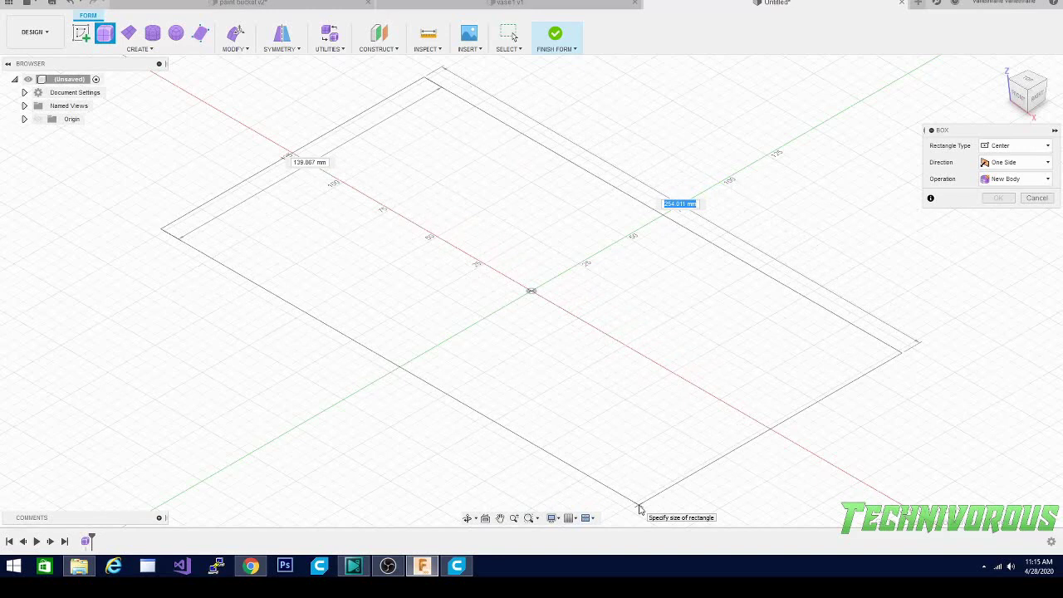
pyautogui.write('100')
pyautogui.press('Tab')
pyautogui.write('100')
pyautogui.press('Return')
pyautogui.press('Return')
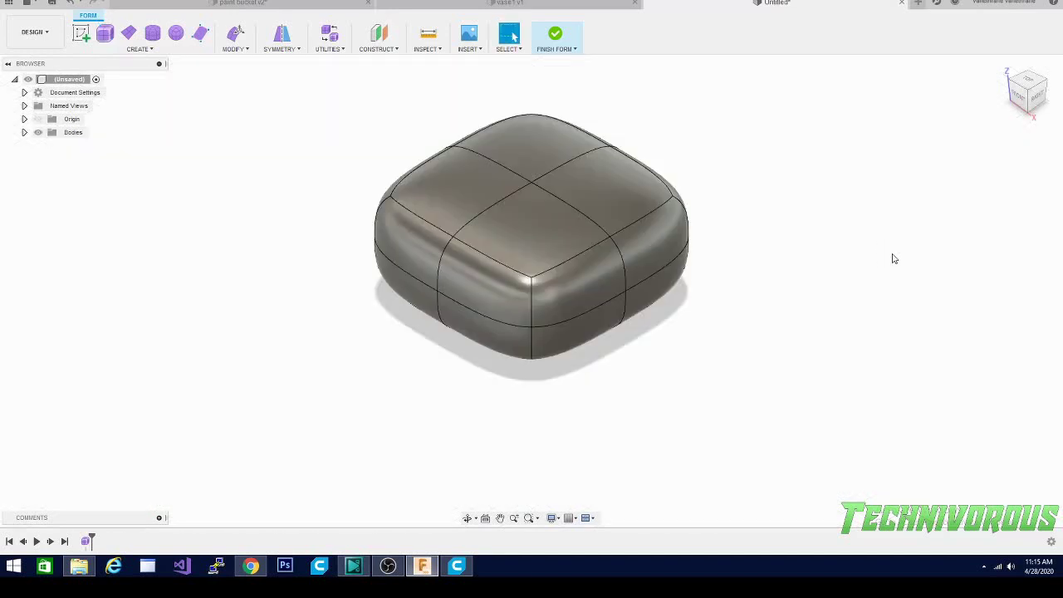
# - Raise the two rear faces on the top of the box by 25 mm using Edit Form
pyautogui.moveTo(1032, 88)
pyautogui.mouseDown()
pyautogui.moveTo(1022, 34)
pyautogui.moveTo(980, 33)
pyautogui.moveTo(964, 87)
pyautogui.moveTo(982, 79)
pyautogui.moveTo(1018, 112)
pyautogui.moveTo(1033, 110)
pyautogui.mouseUp()
pyautogui.click(1022, 93)
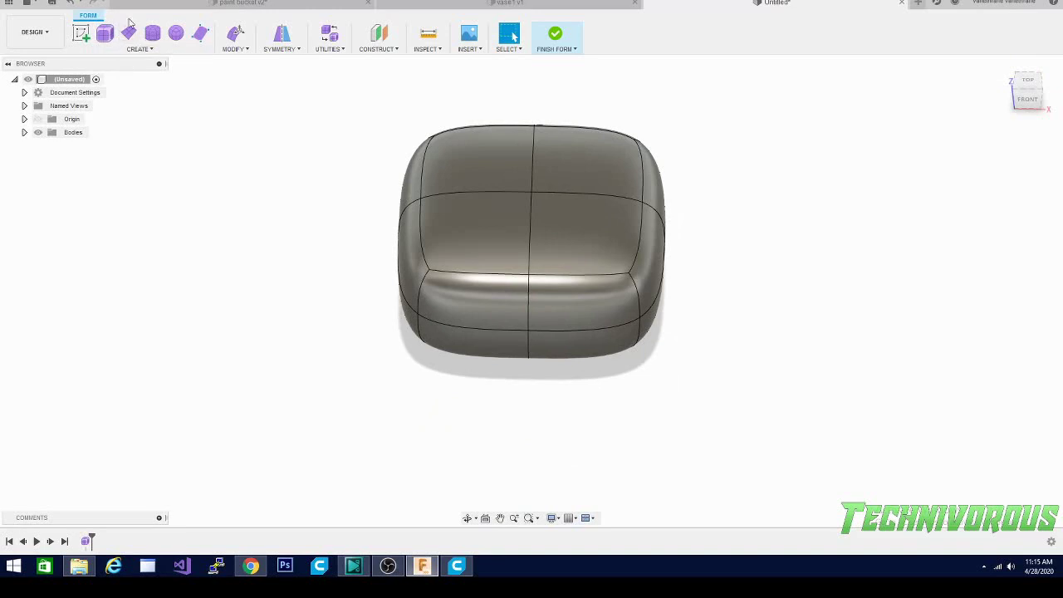
pyautogui.click(236, 35)
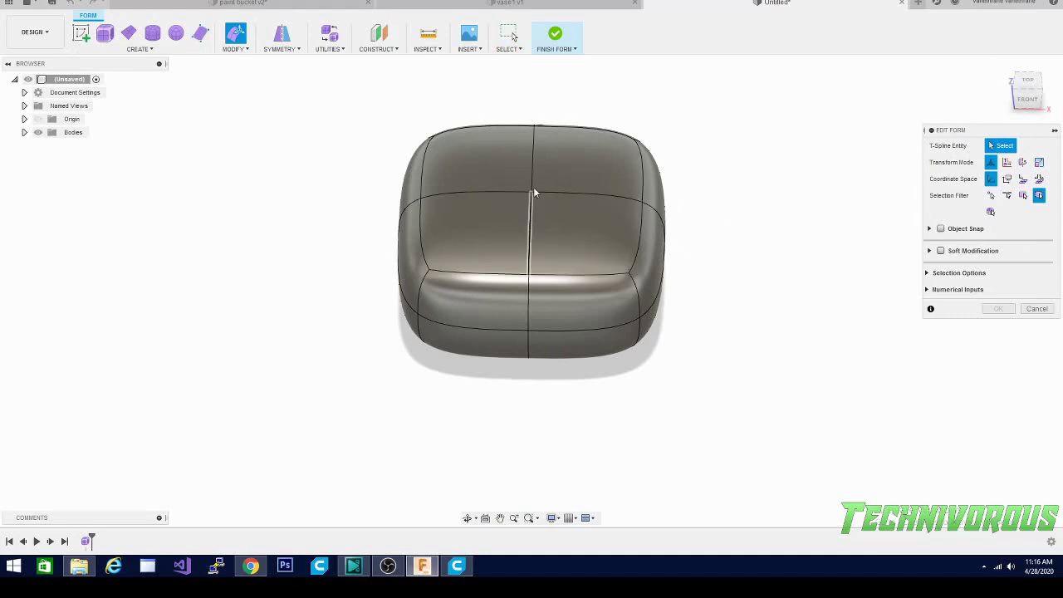
pyautogui.click(482, 179)
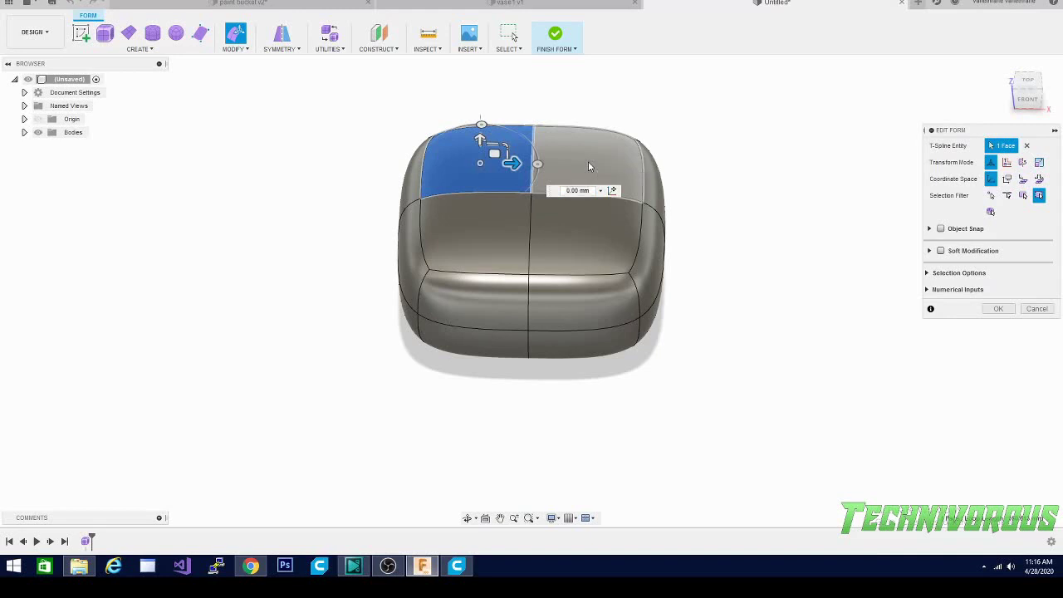
pyautogui.click(588, 166)
pyautogui.keyDown('shift'); pyautogui.click(491, 169); pyautogui.keyUp('shift')
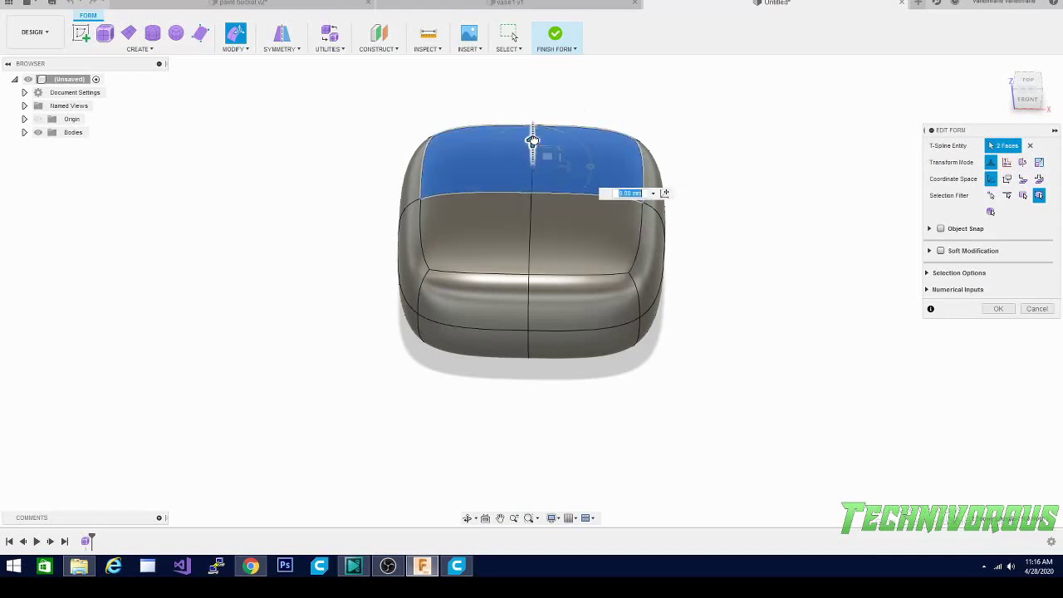
pyautogui.moveTo(533, 140); pyautogui.dragTo(533, 91)
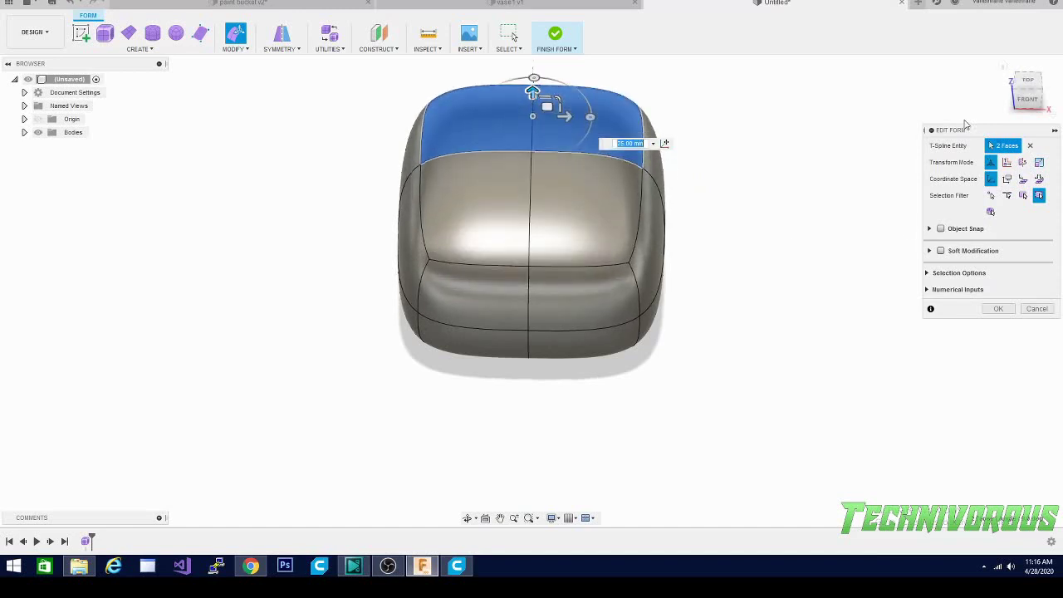
pyautogui.moveTo(1017, 83); pyautogui.dragTo(969, 75)
pyautogui.keyDown('shift'); pyautogui.moveTo(683, 304); pyautogui.dragTo(693, 319, button='middle'); pyautogui.keyUp('shift')
pyautogui.scroll(-2, 698, 432)
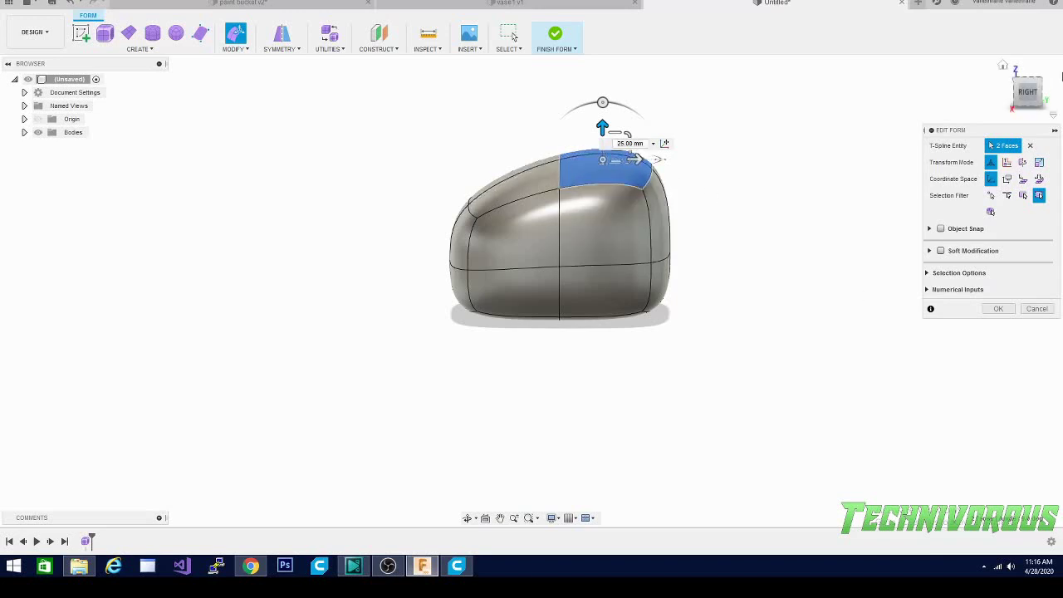
pyautogui.moveTo(1032, 100); pyautogui.dragTo(1062, 99)
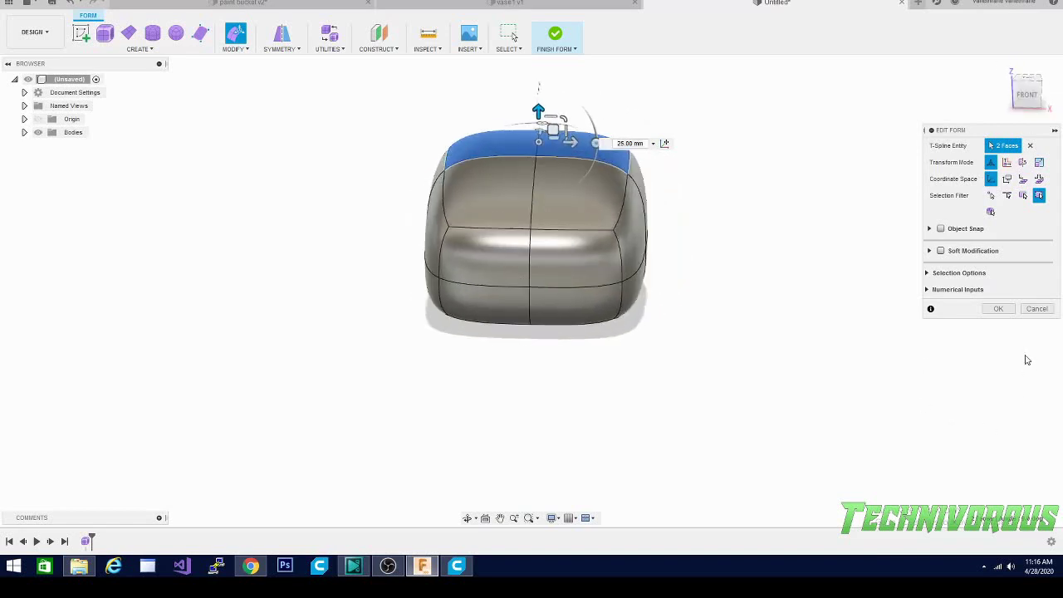
pyautogui.click(998, 310)
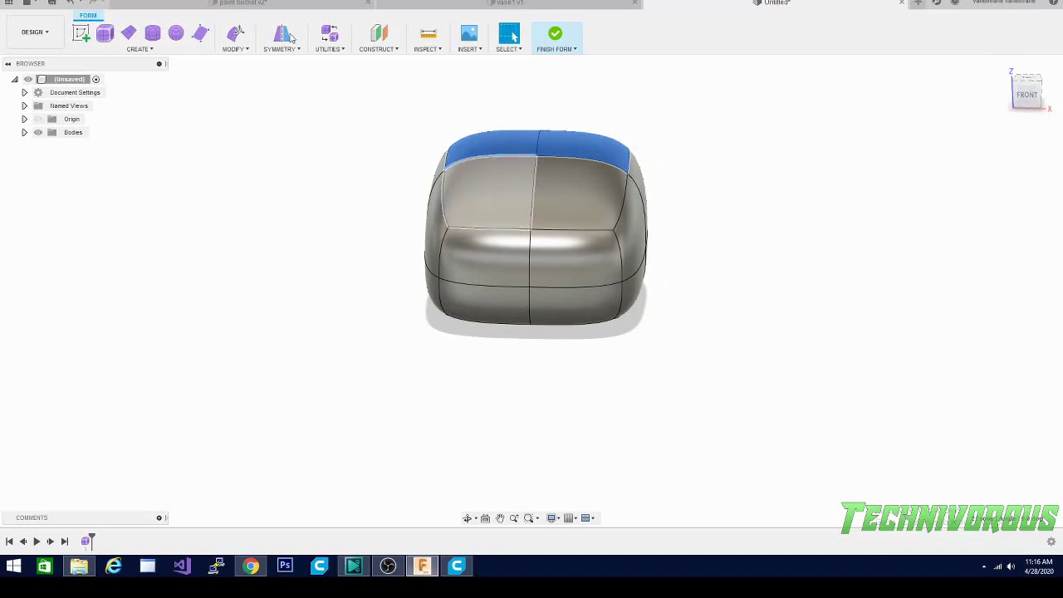
# - Move the upper front face on the body's left side 20 mm inward along the X axis using Edit Form
pyautogui.click(235, 37)
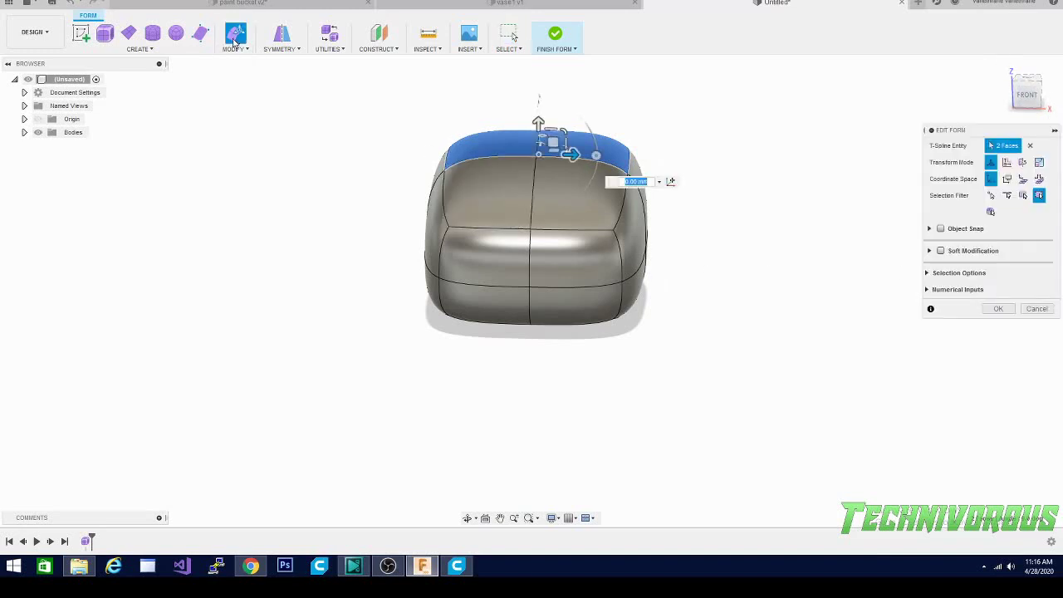
pyautogui.click(436, 243)
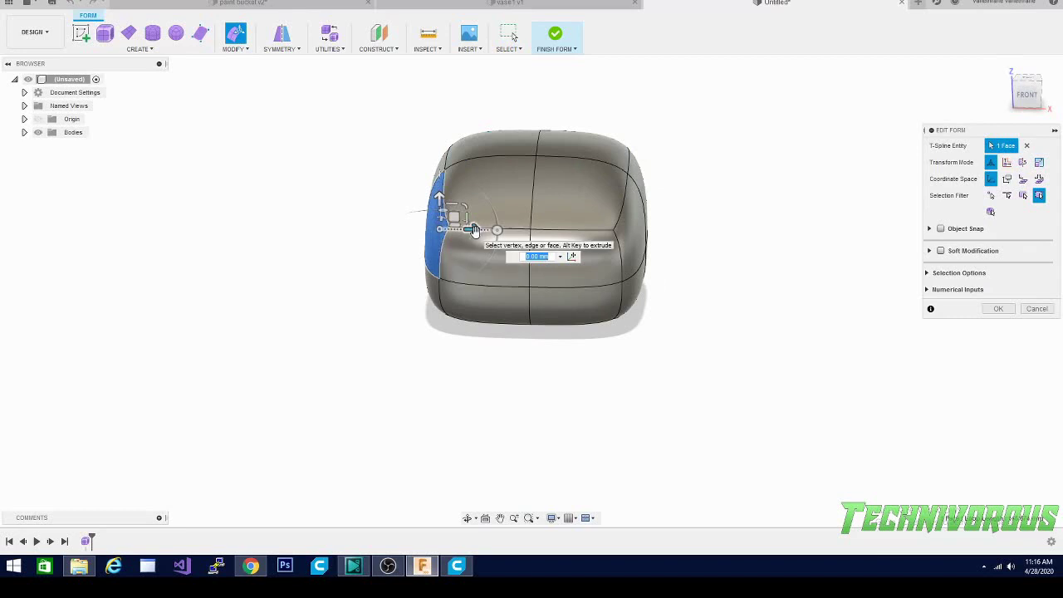
pyautogui.write('5')
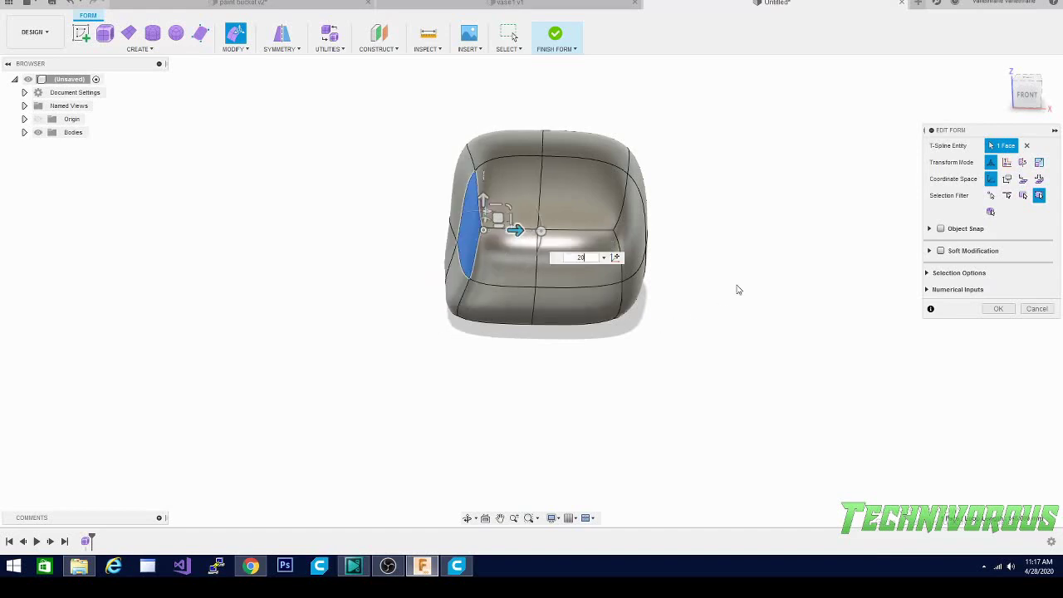
pyautogui.click(996, 308)
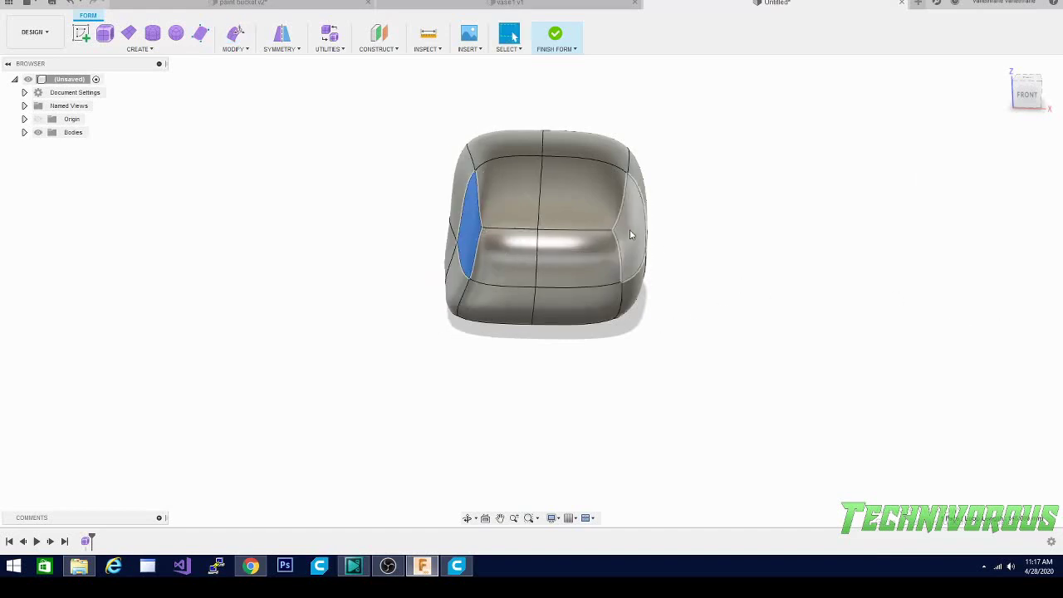
# - Move the matching upper front face on the body's right side inward by -20 mm along the X axis
pyautogui.click(629, 233)
pyautogui.click(239, 33)
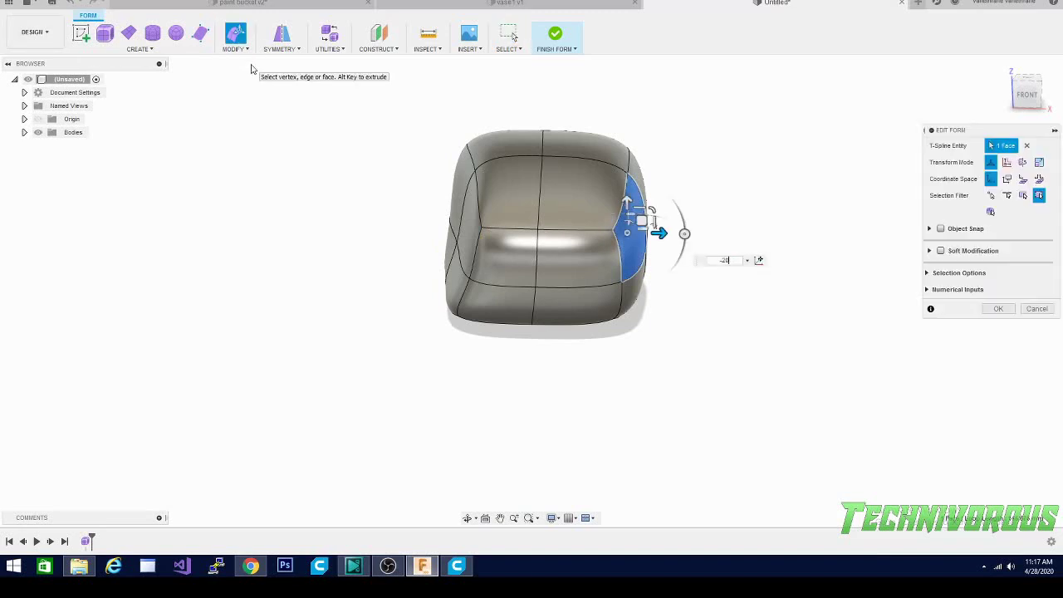
pyautogui.press('Return')
pyautogui.press('Return')
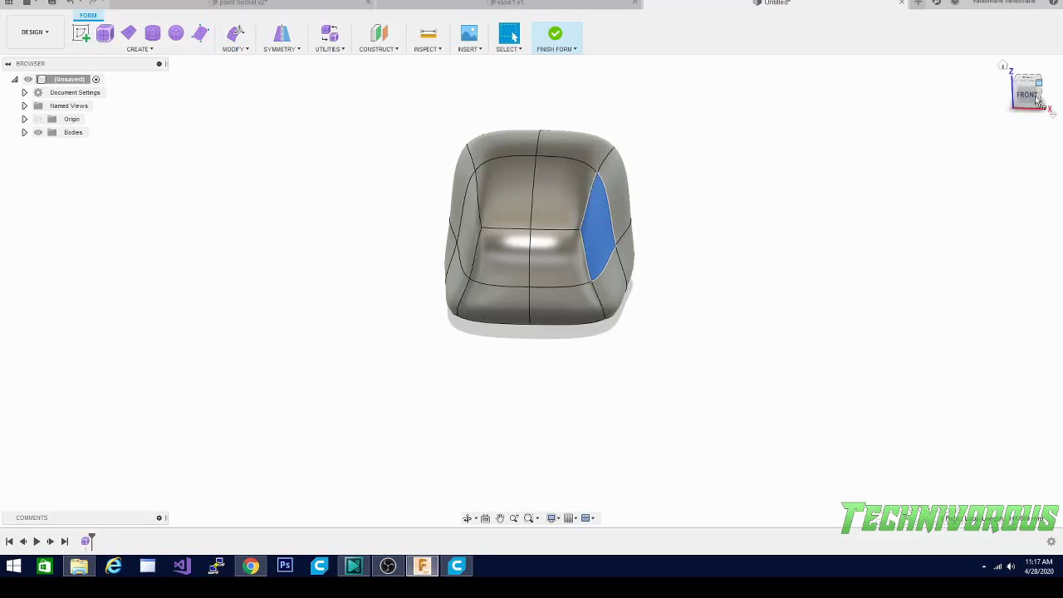
pyautogui.moveTo(1029, 95)
pyautogui.mouseDown()
pyautogui.moveTo(988, 112)
pyautogui.moveTo(955, 94)
pyautogui.moveTo(945, 62)
pyautogui.moveTo(988, 133)
pyautogui.moveTo(1026, 112)
pyautogui.moveTo(1032, 95)
pyautogui.moveTo(1059, 94)
pyautogui.moveTo(1017, 103)
pyautogui.moveTo(1027, 96)
pyautogui.mouseUp()
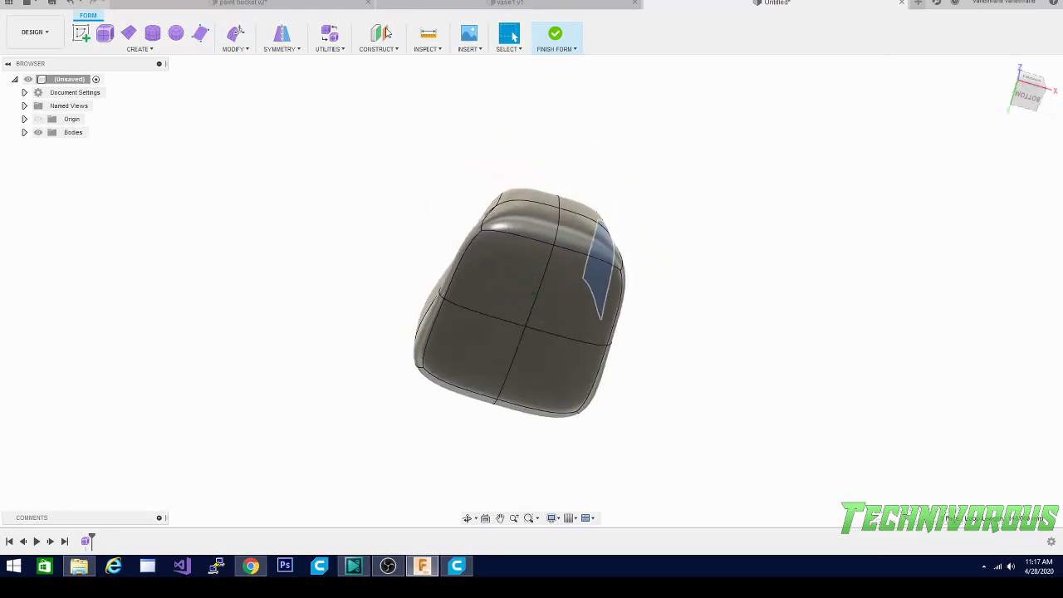
pyautogui.click(234, 49)
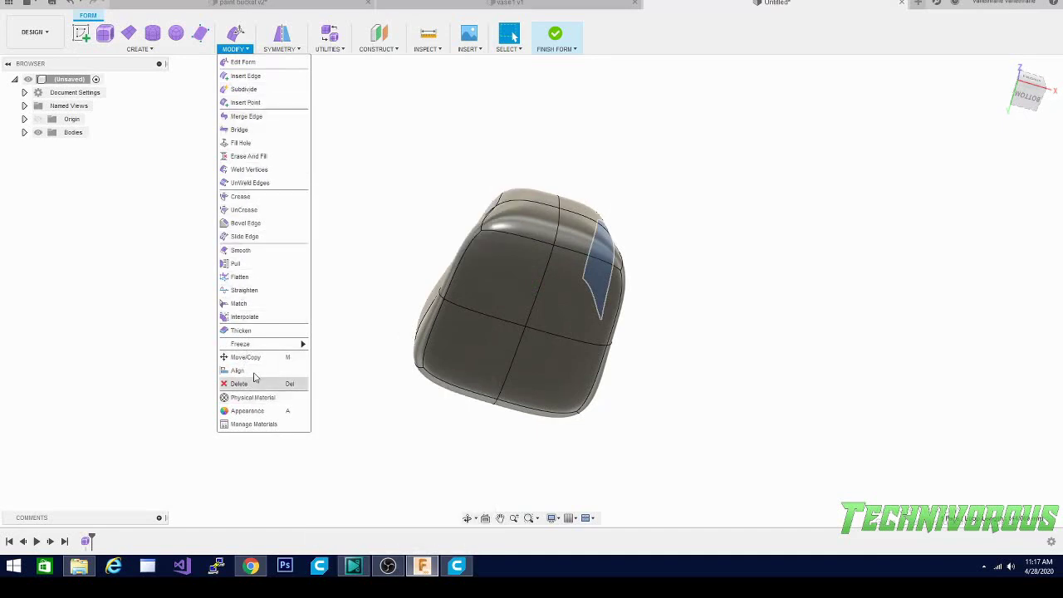
pyautogui.click(245, 89)
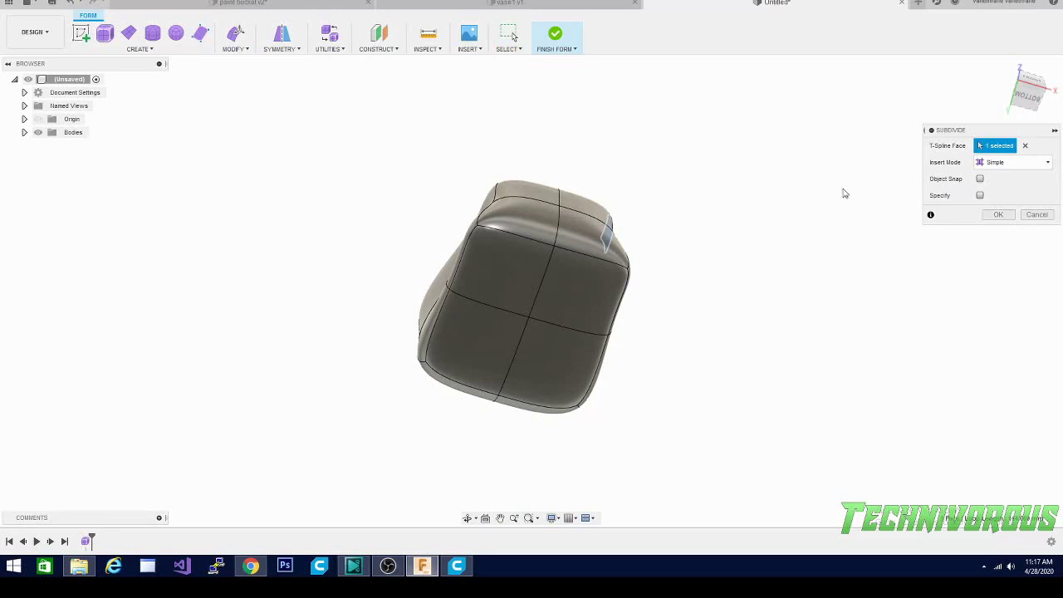
pyautogui.moveTo(1025, 97)
pyautogui.mouseDown()
pyautogui.moveTo(992, 103)
pyautogui.moveTo(1018, 108)
pyautogui.moveTo(1028, 92)
pyautogui.moveTo(1052, 98)
pyautogui.moveTo(1032, 96)
pyautogui.mouseUp()
pyautogui.click(1025, 145)
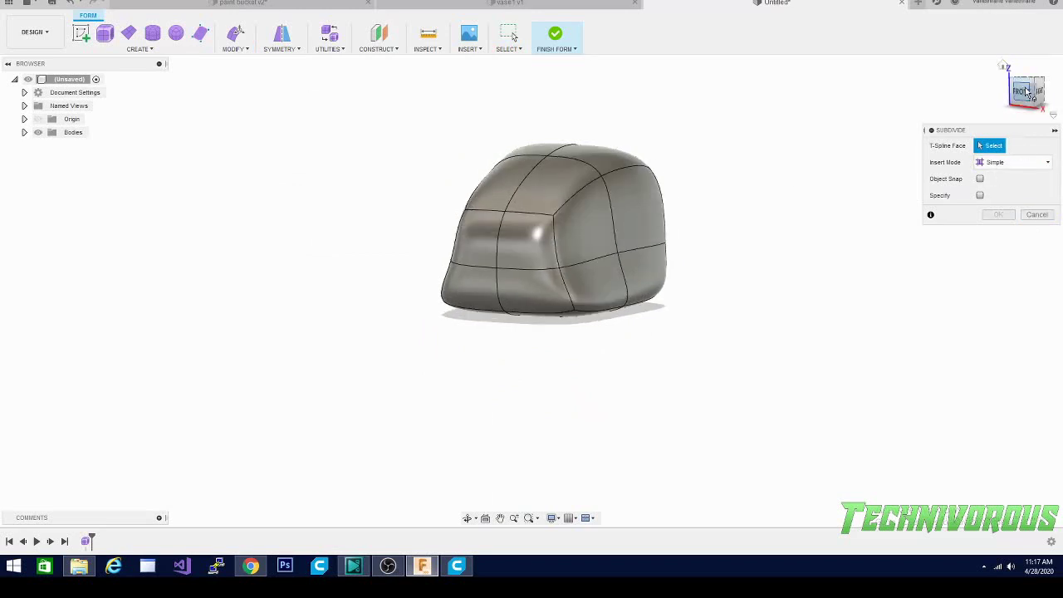
pyautogui.moveTo(1028, 93)
pyautogui.mouseDown()
pyautogui.moveTo(1060, 35)
pyautogui.moveTo(1034, 90)
pyautogui.mouseUp()
pyautogui.click(494, 289)
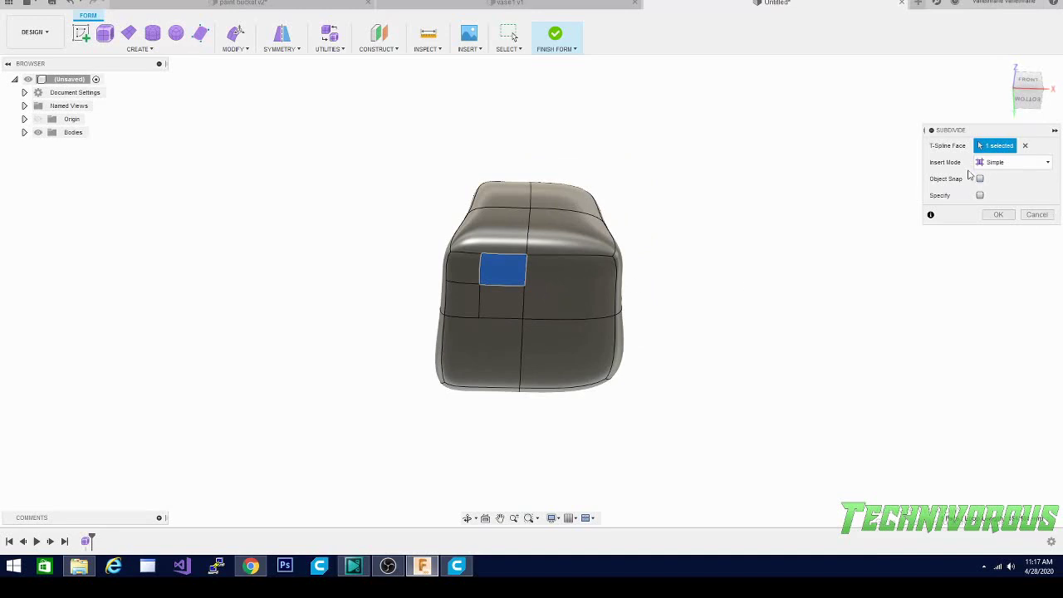
pyautogui.click(1027, 147)
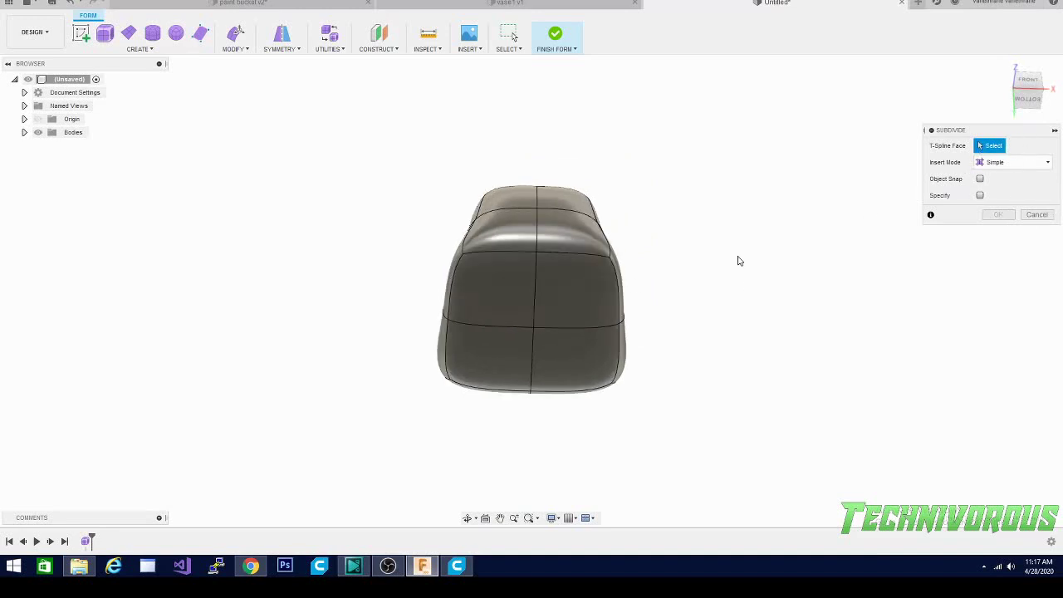
pyautogui.click(553, 294)
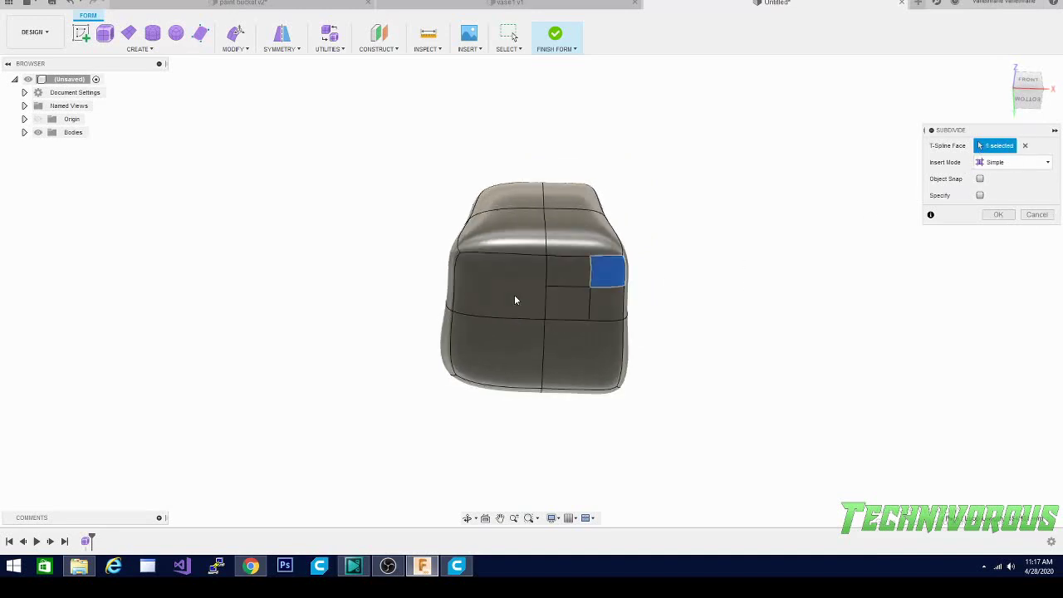
pyautogui.click(1026, 147)
pyautogui.click(1037, 215)
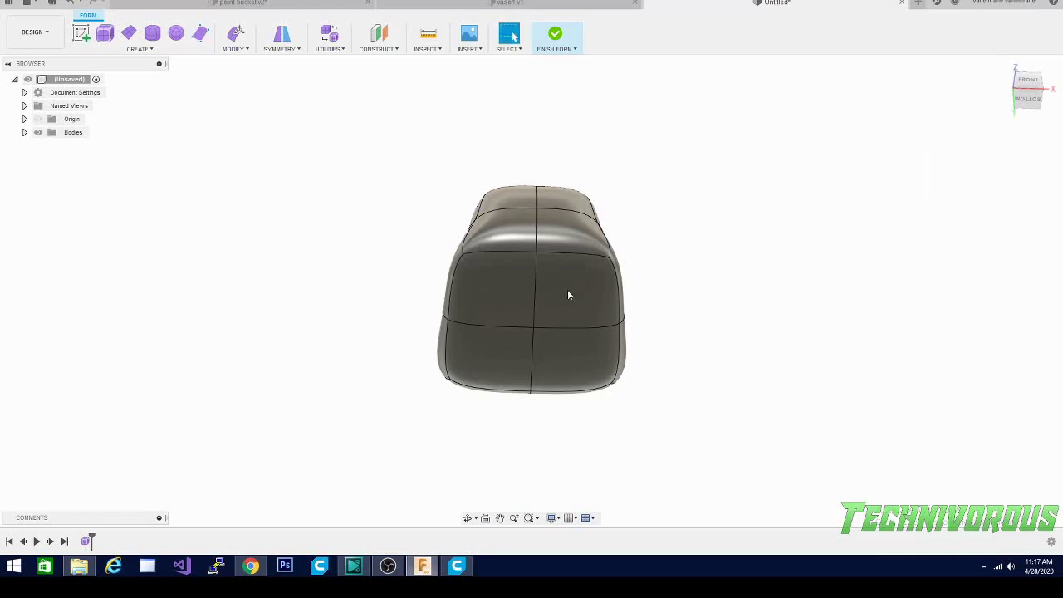
pyautogui.click(500, 286)
pyautogui.keyDown('shift'); pyautogui.click(573, 287); pyautogui.keyUp('shift')
pyautogui.click(248, 48)
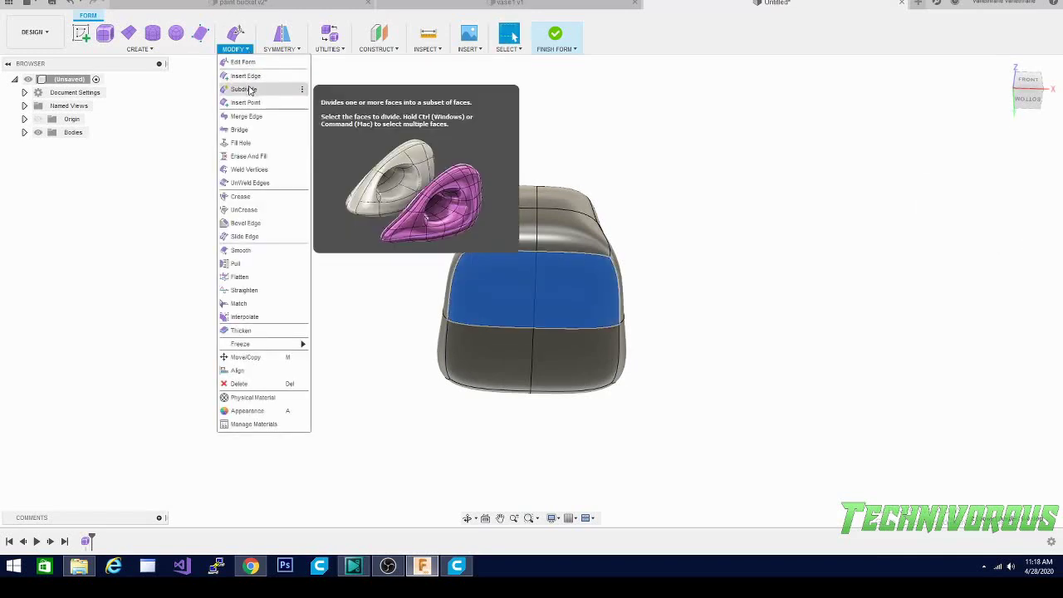
pyautogui.click(249, 88)
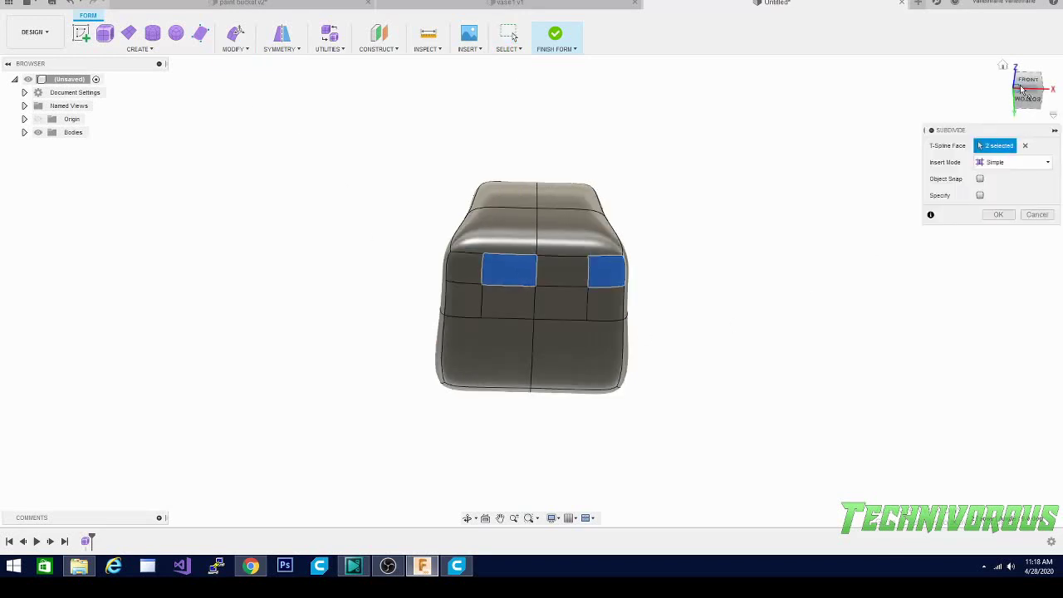
pyautogui.moveTo(1033, 79)
pyautogui.mouseDown()
pyautogui.moveTo(1039, 130)
pyautogui.moveTo(1053, 125)
pyautogui.moveTo(1030, 84)
pyautogui.mouseUp()
pyautogui.click(1029, 218)
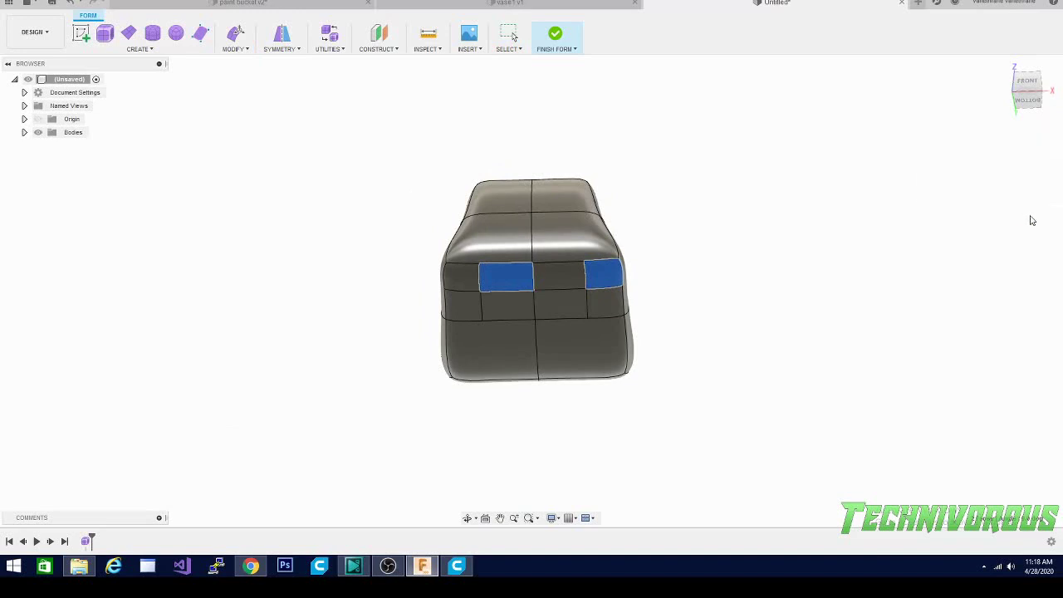
# - Subdivide all 24 faces of the T-Spline body using the Simple insert mode
pyautogui.moveTo(358, 174); pyautogui.dragTo(784, 474)
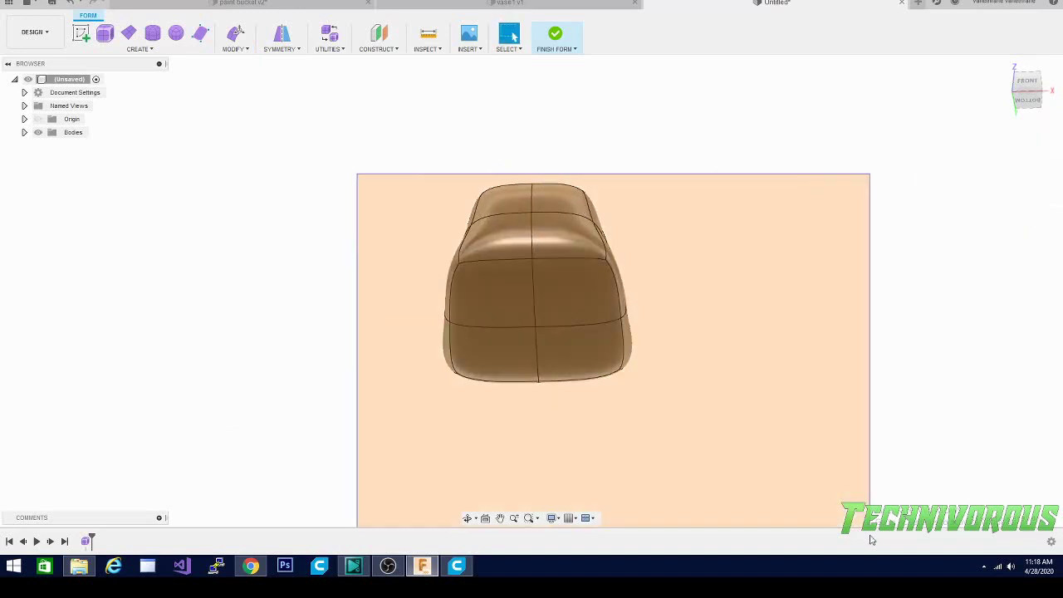
pyautogui.moveTo(871, 539); pyautogui.dragTo(870, 539)
pyautogui.moveTo(1026, 83); pyautogui.dragTo(1028, 93)
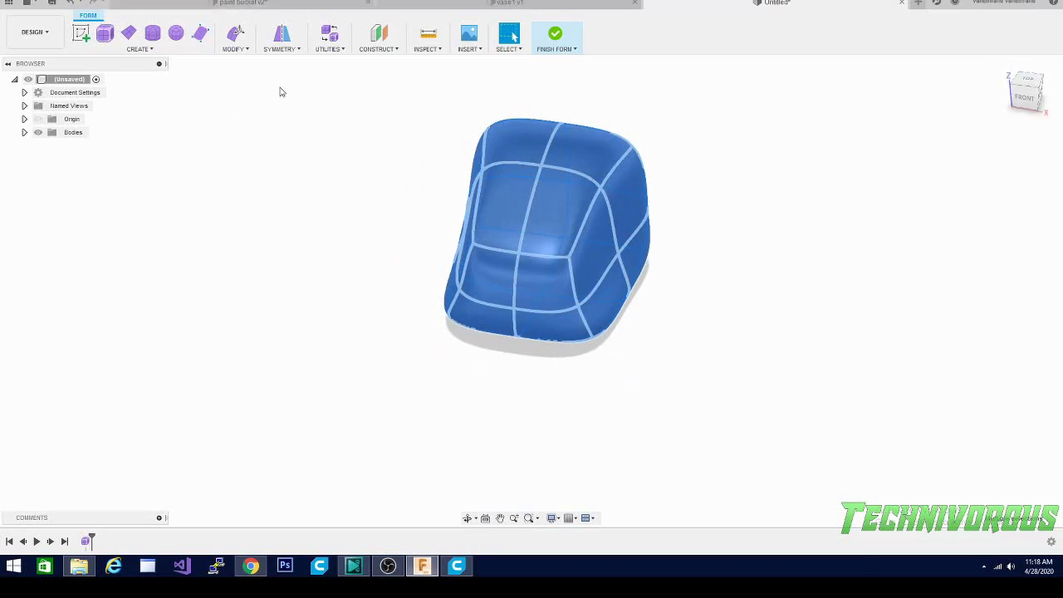
pyautogui.click(239, 50)
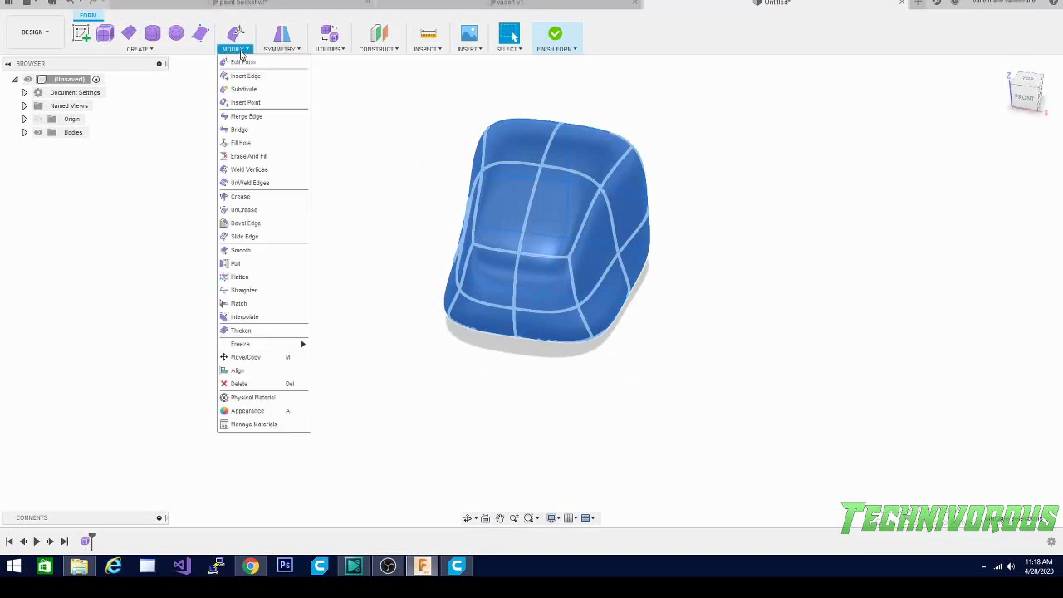
pyautogui.click(254, 93)
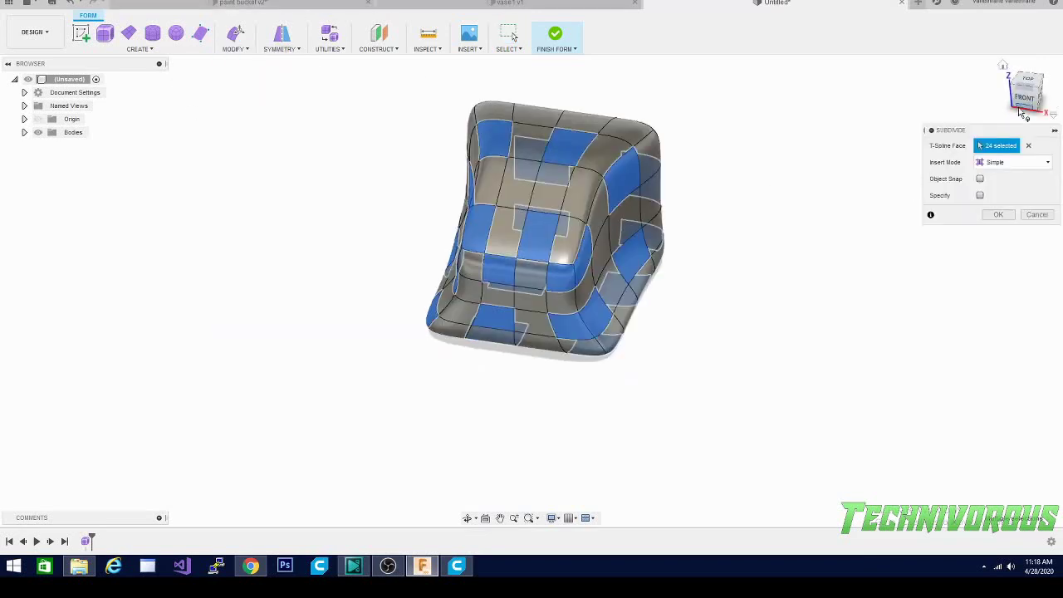
pyautogui.moveTo(1023, 95)
pyautogui.mouseDown()
pyautogui.moveTo(1032, 83)
pyautogui.moveTo(1021, 93)
pyautogui.moveTo(1027, 85)
pyautogui.moveTo(1030, 97)
pyautogui.mouseUp()
pyautogui.click(995, 217)
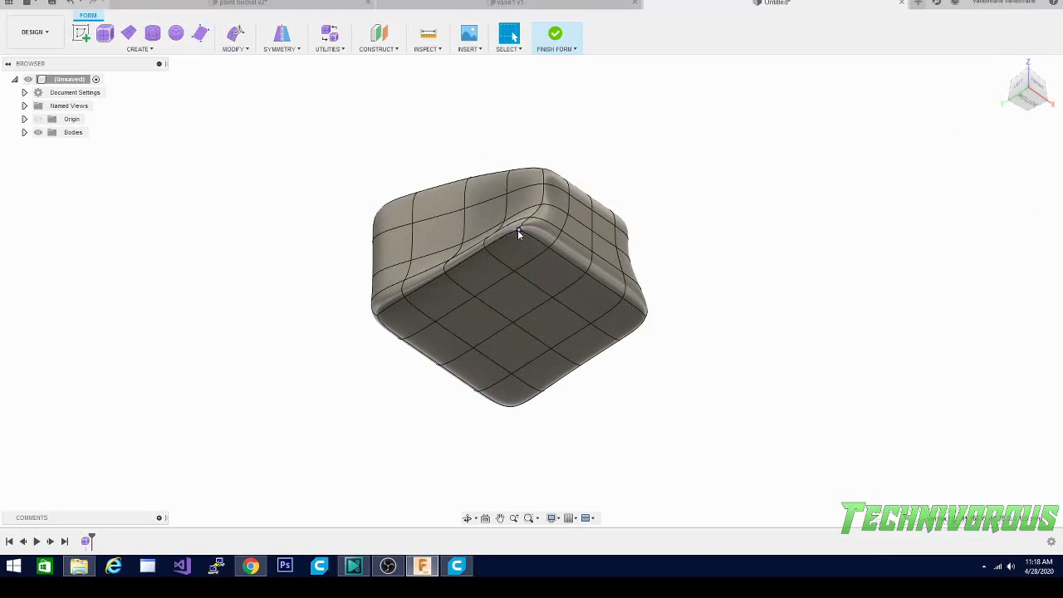
# - Move the two front edges along the body's lower left side 30 mm inward along the X axis using Edit Form
pyautogui.click(467, 257)
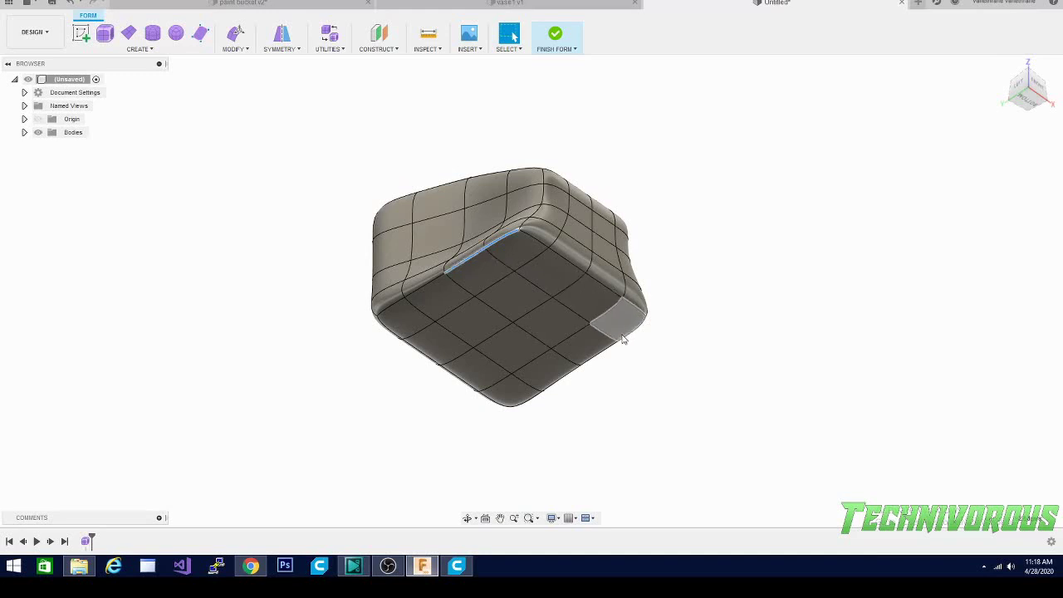
pyautogui.click(241, 50)
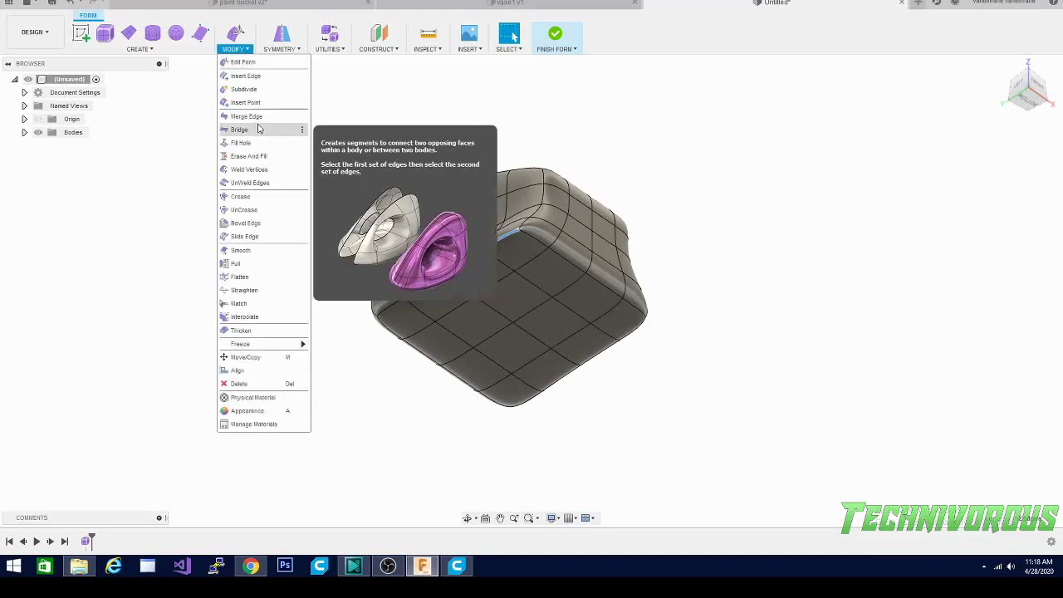
pyautogui.click(243, 62)
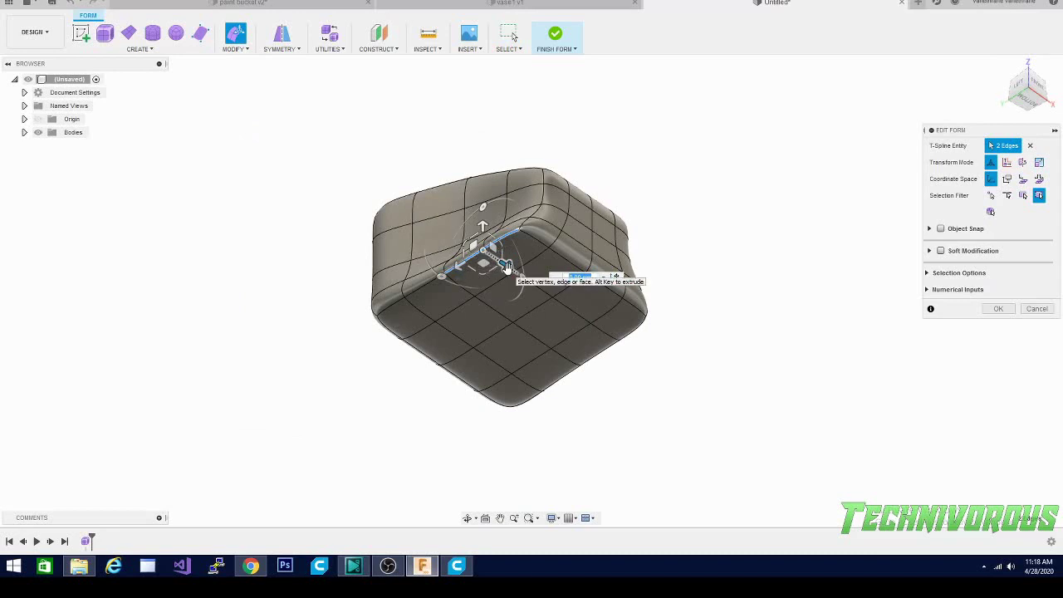
pyautogui.moveTo(507, 266); pyautogui.dragTo(551, 297)
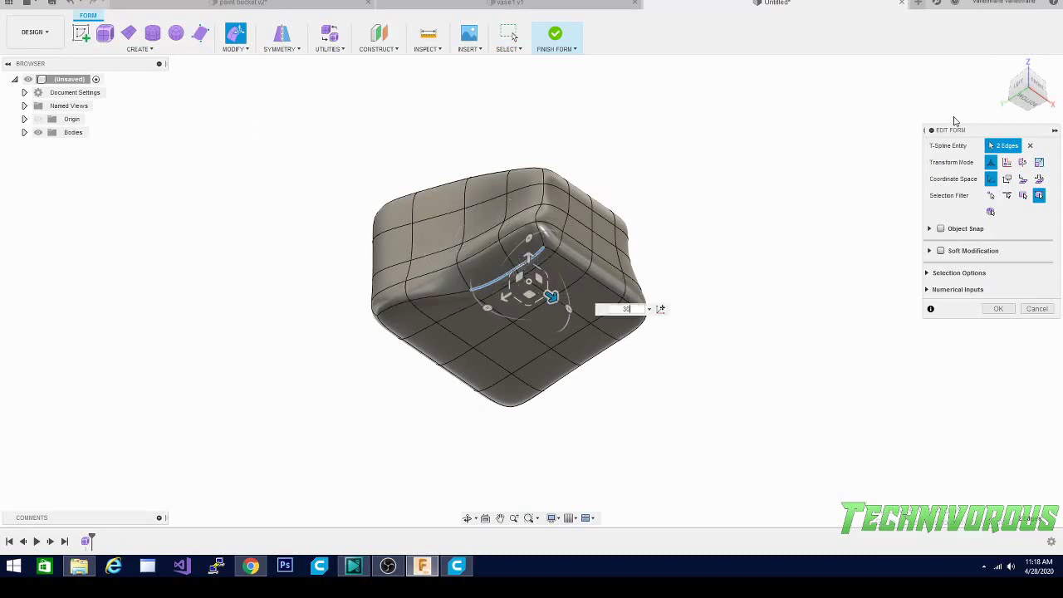
pyautogui.click(998, 308)
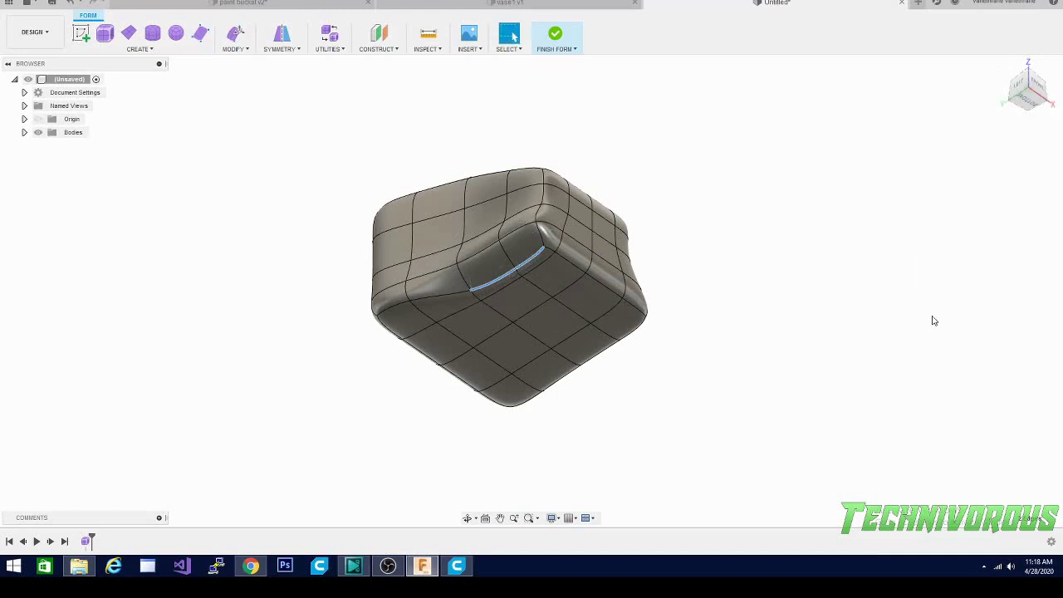
# - Move the matching two front edges along the body's lower right side inward by -30 mm along the X axis
pyautogui.click(594, 358)
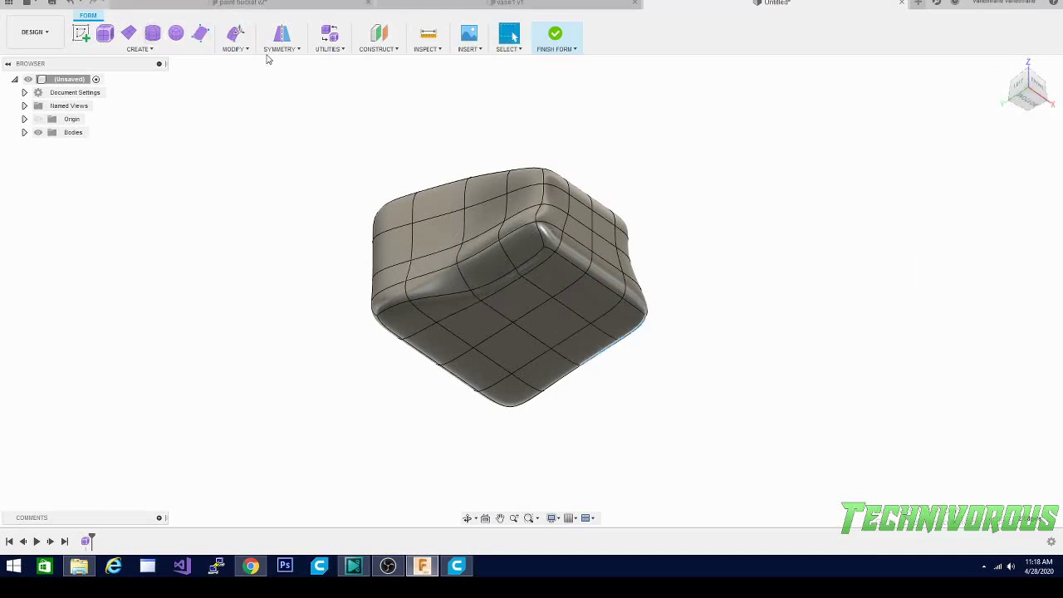
pyautogui.click(237, 50)
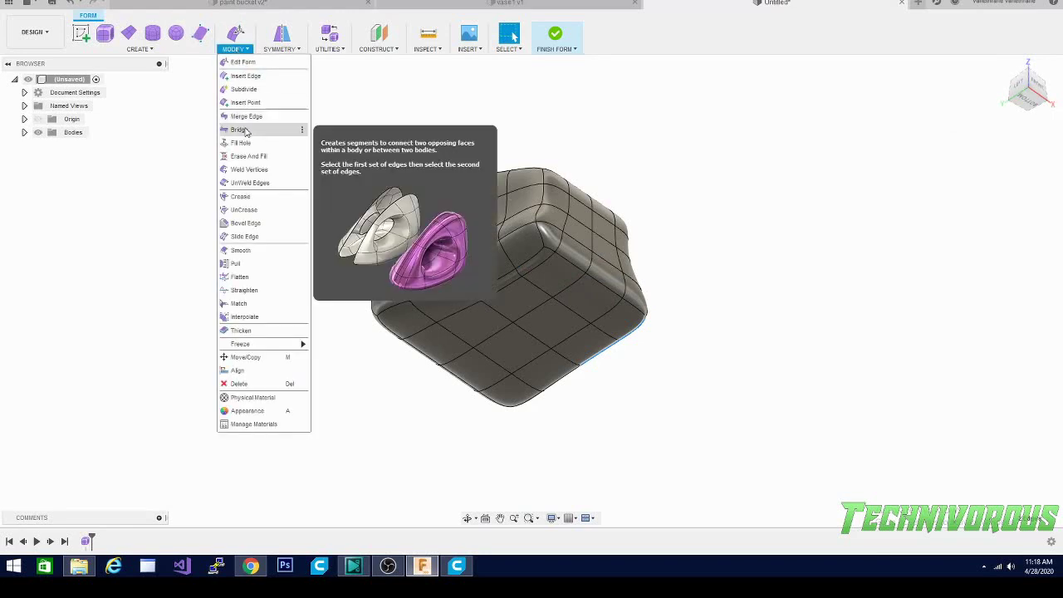
pyautogui.click(236, 30)
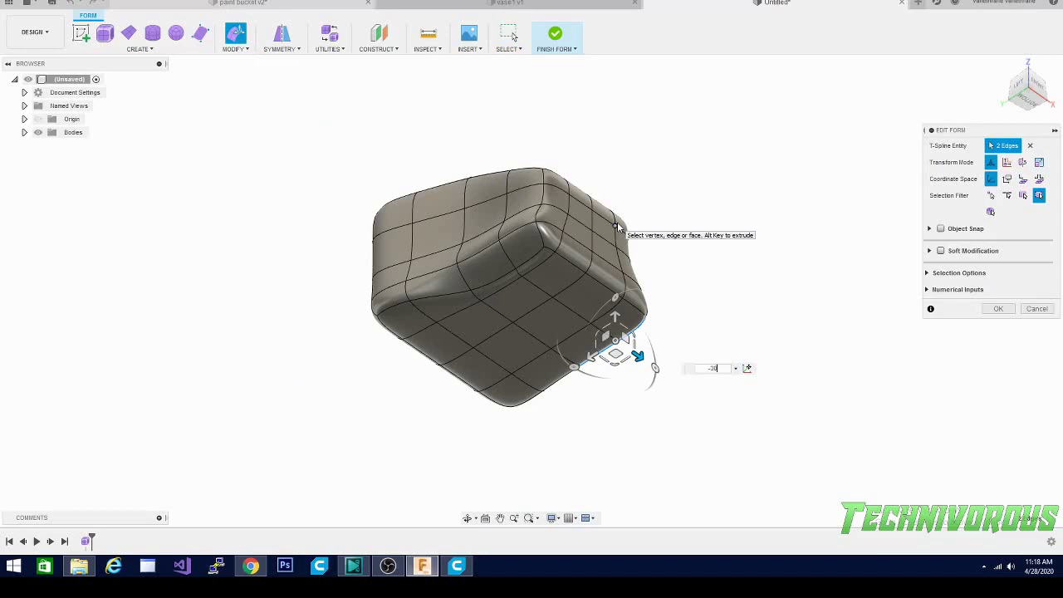
# - Raise the two rear top corner vertices of the body by 40 mm
pyautogui.moveTo(1027, 96); pyautogui.dragTo(999, 104)
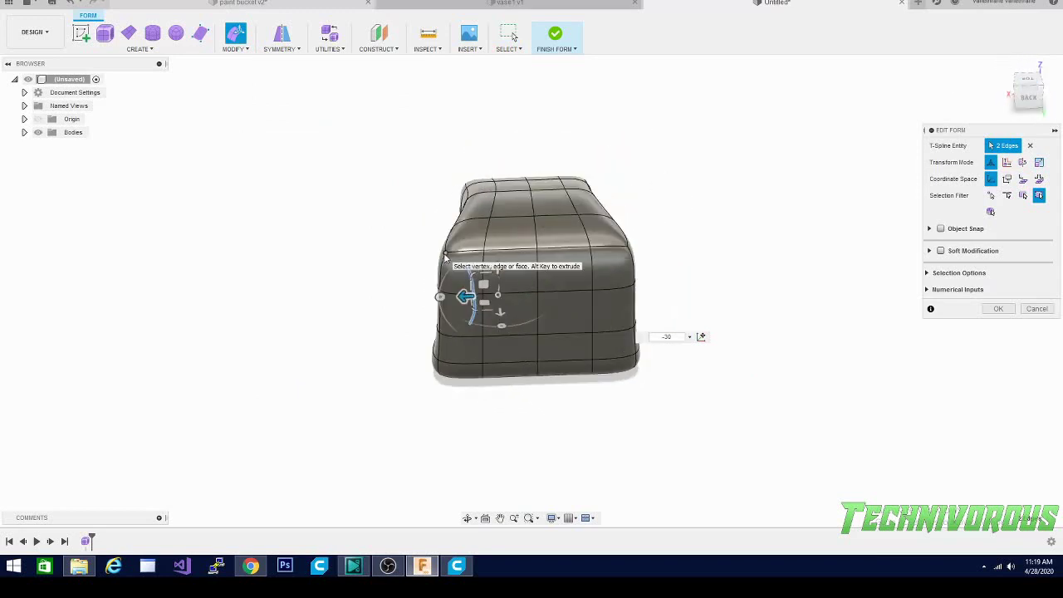
pyautogui.click(446, 256)
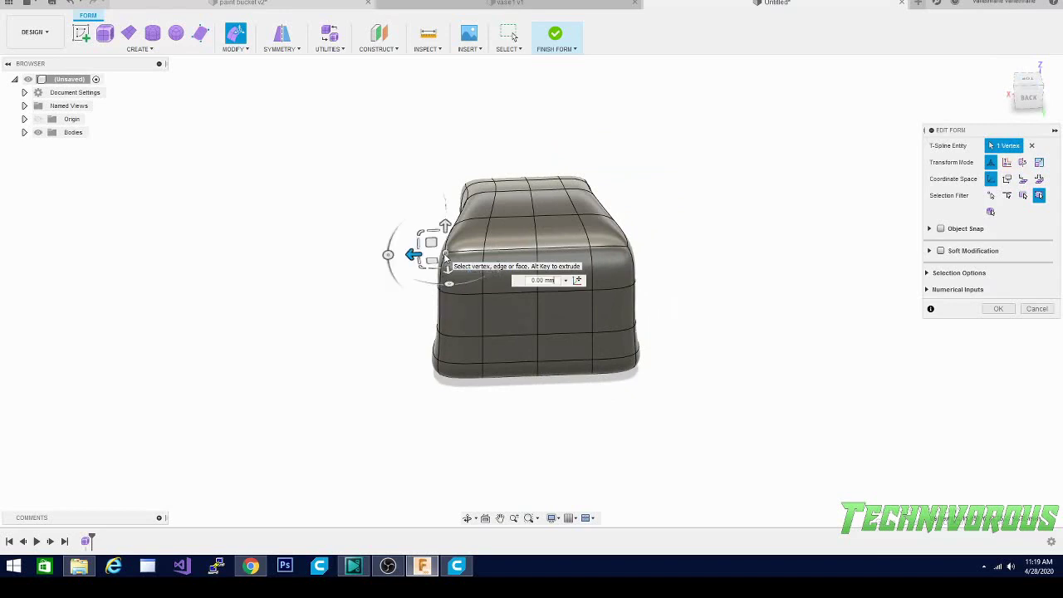
pyautogui.keyDown('shift'); pyautogui.click(629, 250); pyautogui.keyUp('shift')
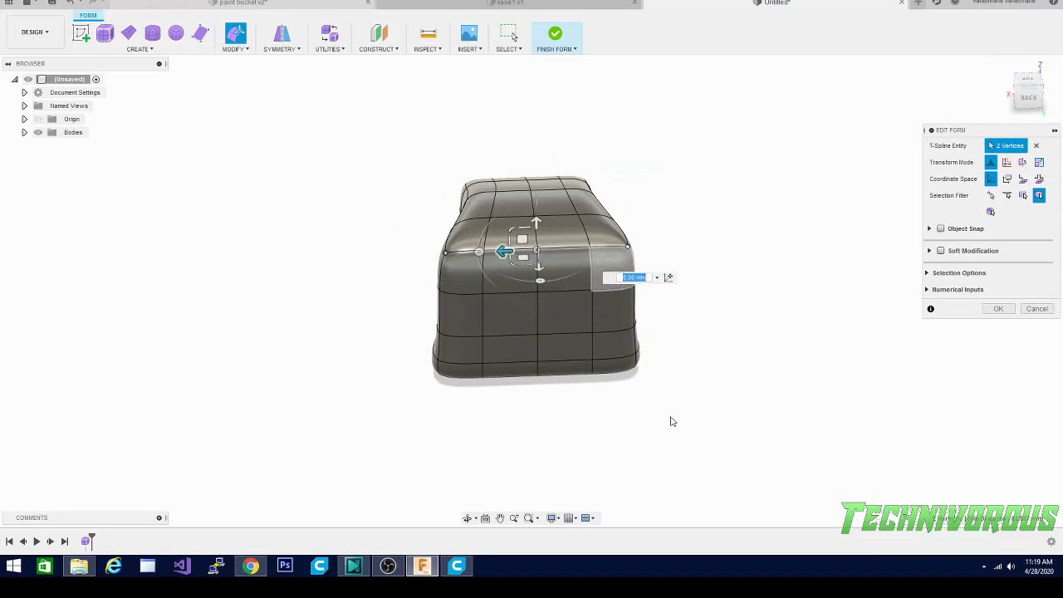
pyautogui.moveTo(1030, 99); pyautogui.dragTo(1015, 100)
pyautogui.moveTo(652, 127); pyautogui.dragTo(681, 26)
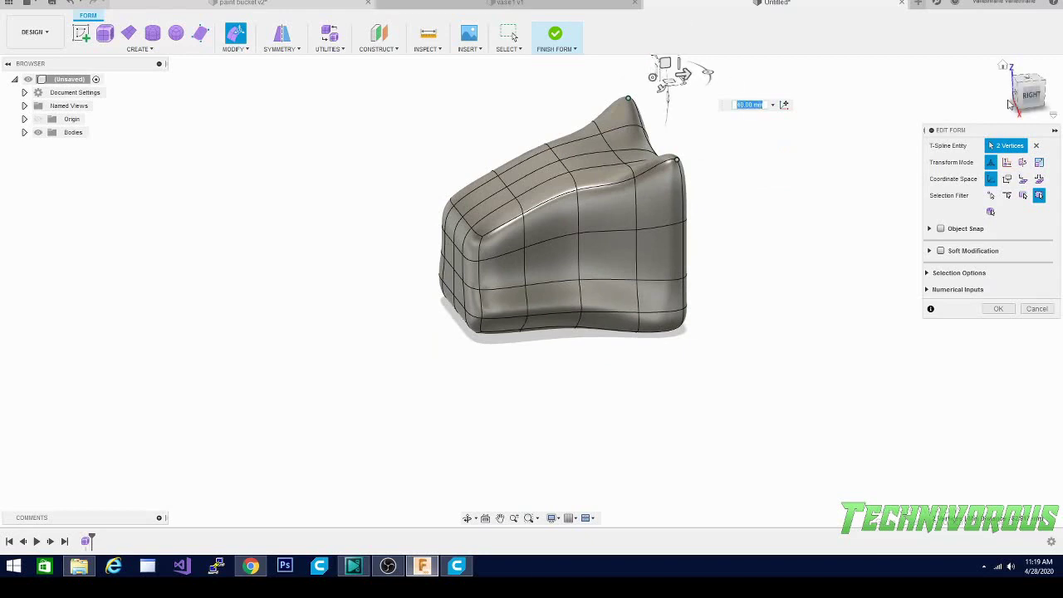
# - Spread the two raised rear corner vertices outward, away from each other, to shape pointed horns
pyautogui.moveTo(1027, 98); pyautogui.dragTo(1043, 86)
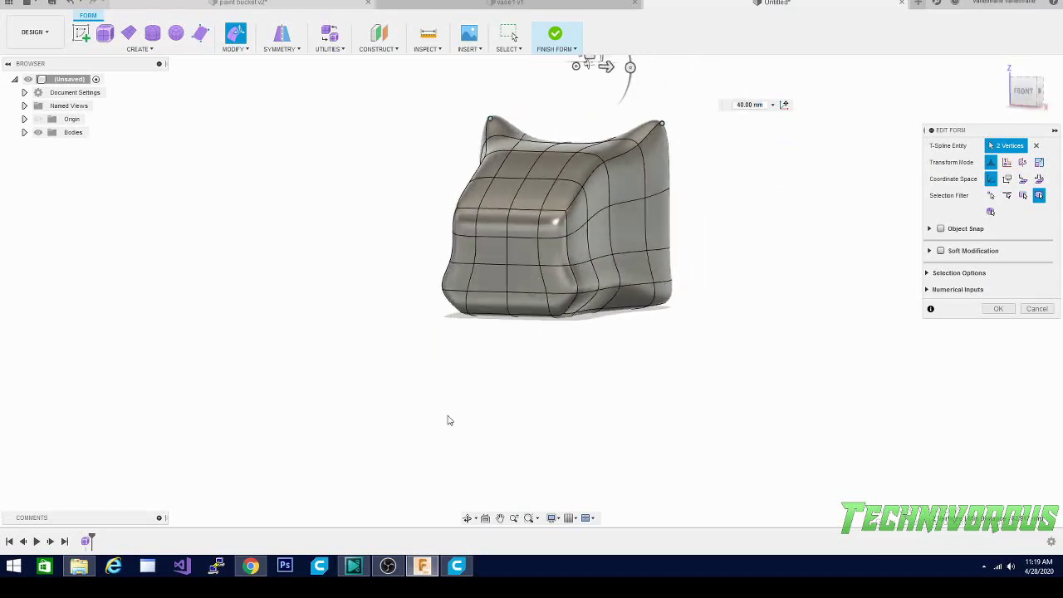
pyautogui.scroll(-2, 449, 417)
pyautogui.scroll(2, 508, 207)
pyautogui.scroll(2, 532, 212)
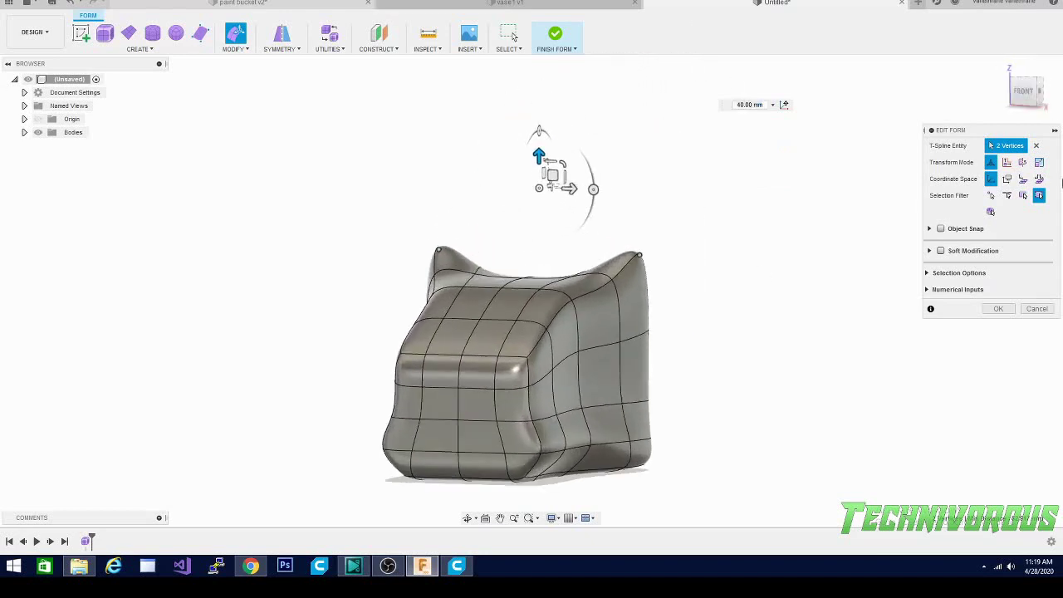
pyautogui.click(1024, 92)
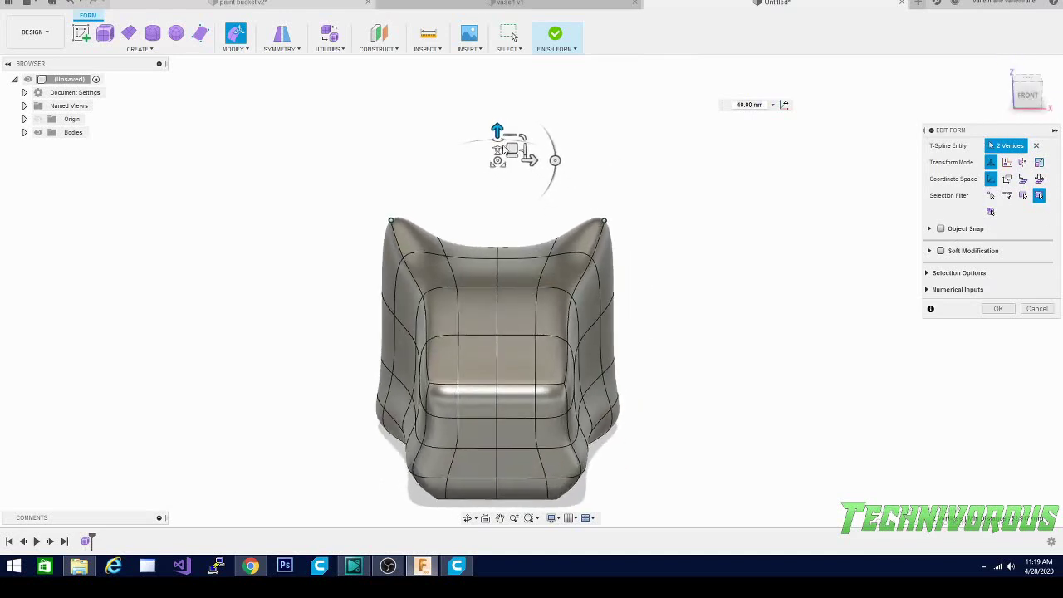
pyautogui.moveTo(496, 130); pyautogui.dragTo(541, 107)
# - Try scaling an upper face on the body's right side by -10 in the ZX plane, then clear the value
pyautogui.moveTo(1026, 97); pyautogui.dragTo(1020, 116)
pyautogui.keyDown('shift'); pyautogui.moveTo(532, 290); pyautogui.dragTo(540, 245, button='middle'); pyautogui.keyUp('shift')
pyautogui.click(570, 331)
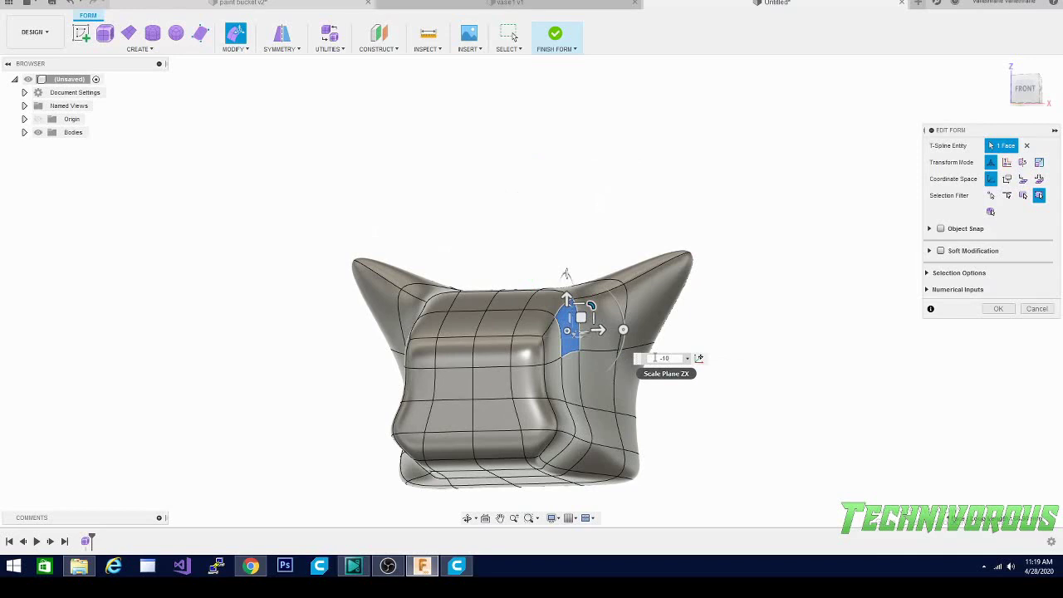
pyautogui.press('Return')
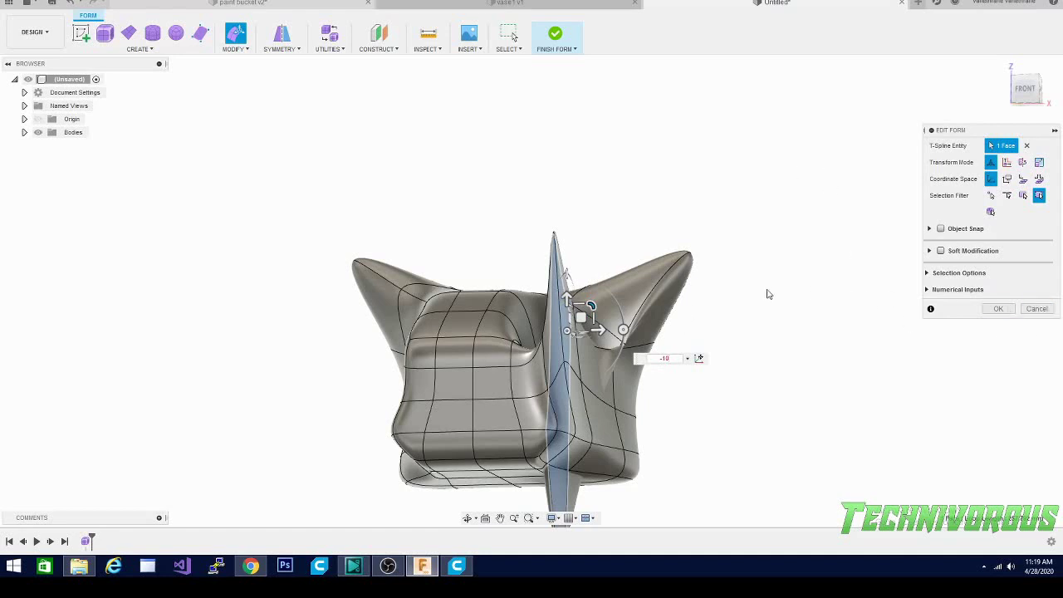
pyautogui.press('BackSpace')
pyautogui.press('BackSpace')
pyautogui.press('BackSpace')
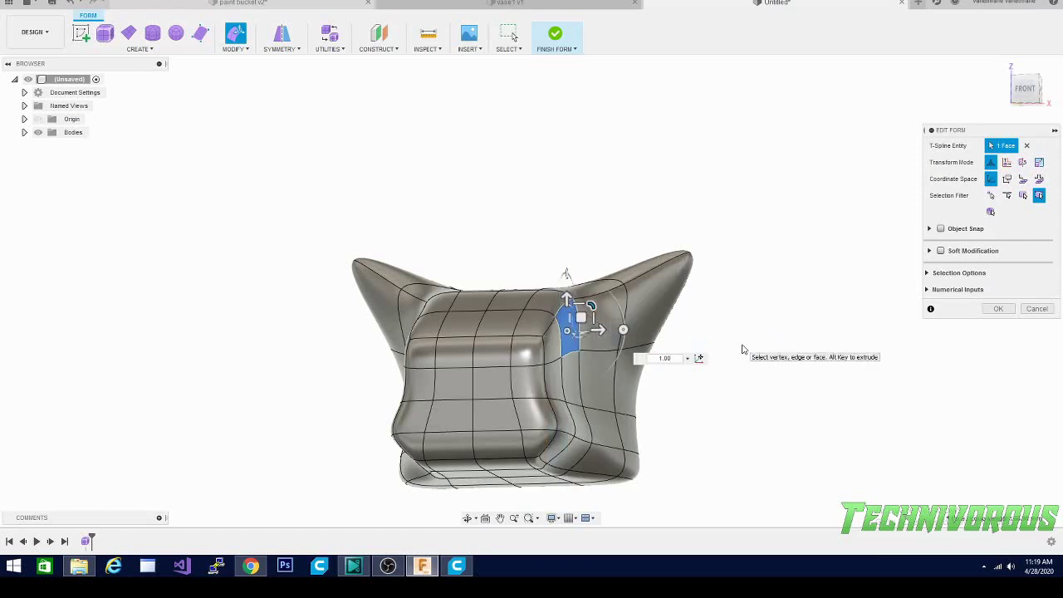
pyautogui.click(993, 311)
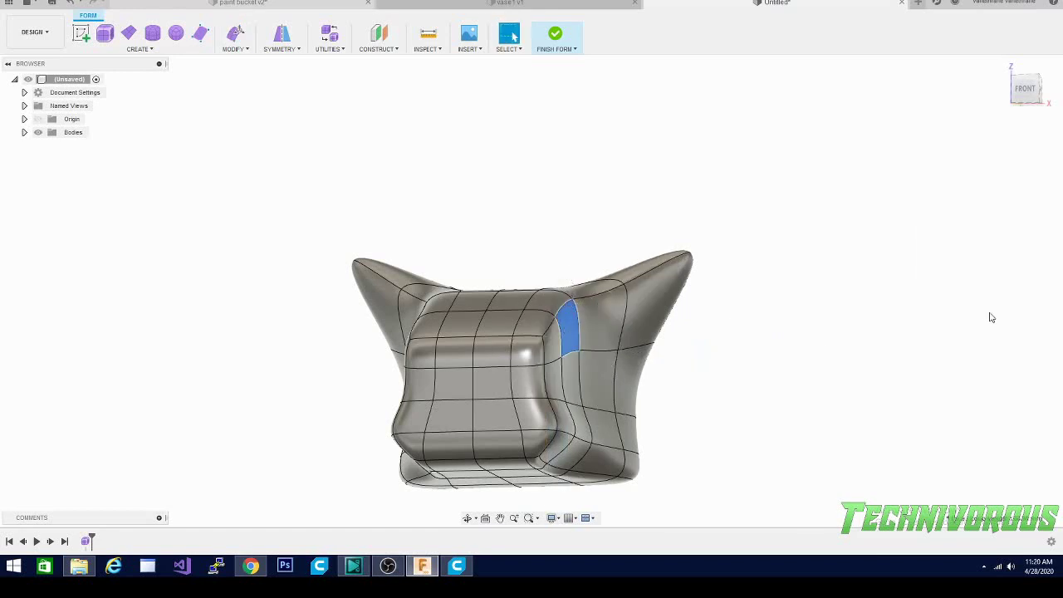
pyautogui.click(234, 33)
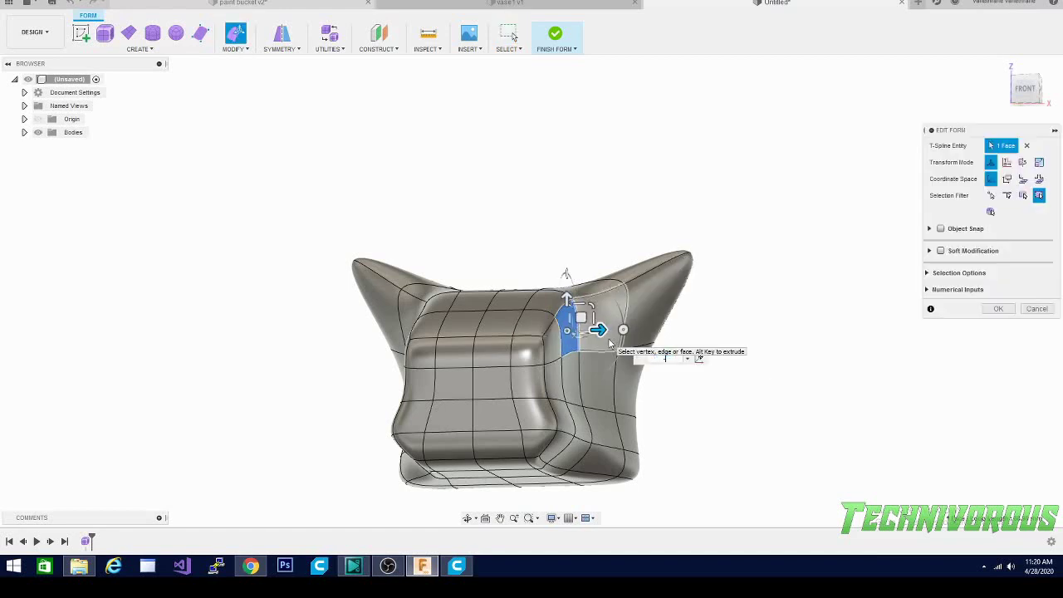
pyautogui.write('-10')
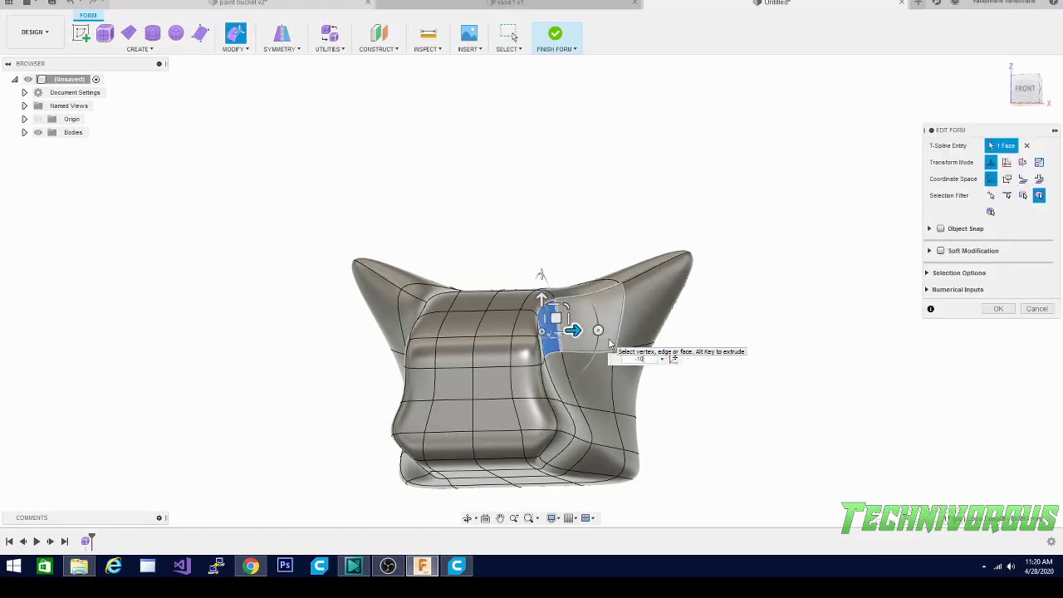
pyautogui.moveTo(1030, 96)
pyautogui.mouseDown()
pyautogui.moveTo(1012, 133)
pyautogui.moveTo(996, 116)
pyautogui.moveTo(1009, 125)
pyautogui.moveTo(1048, 83)
pyautogui.moveTo(1020, 95)
pyautogui.mouseUp()
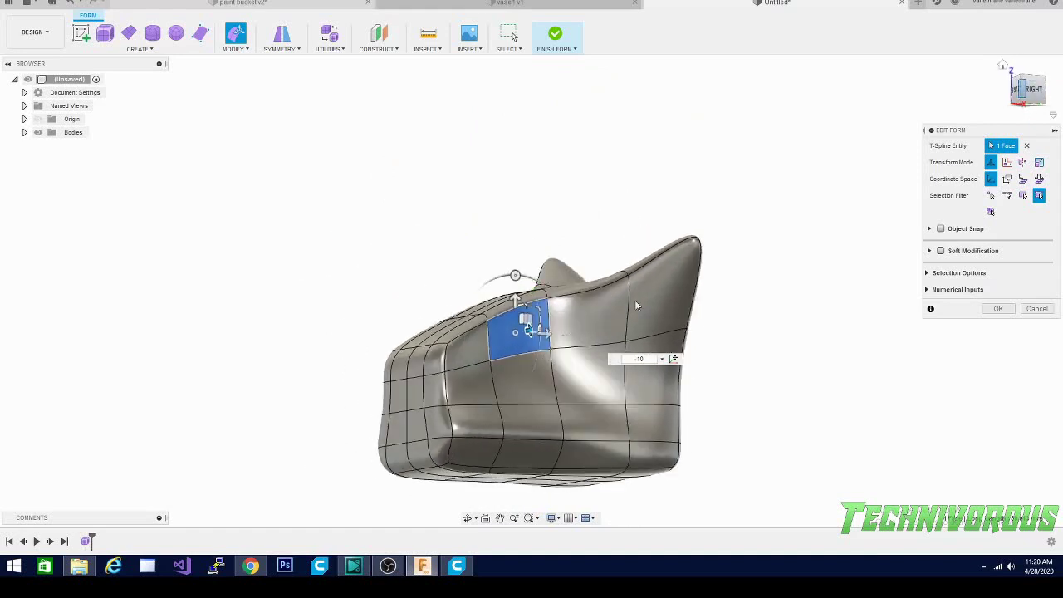
pyautogui.click(1039, 309)
# - Subdivide all 96 faces of the horned body again with the Simple insert mode
pyautogui.moveTo(262, 170); pyautogui.dragTo(855, 528)
pyautogui.click(236, 49)
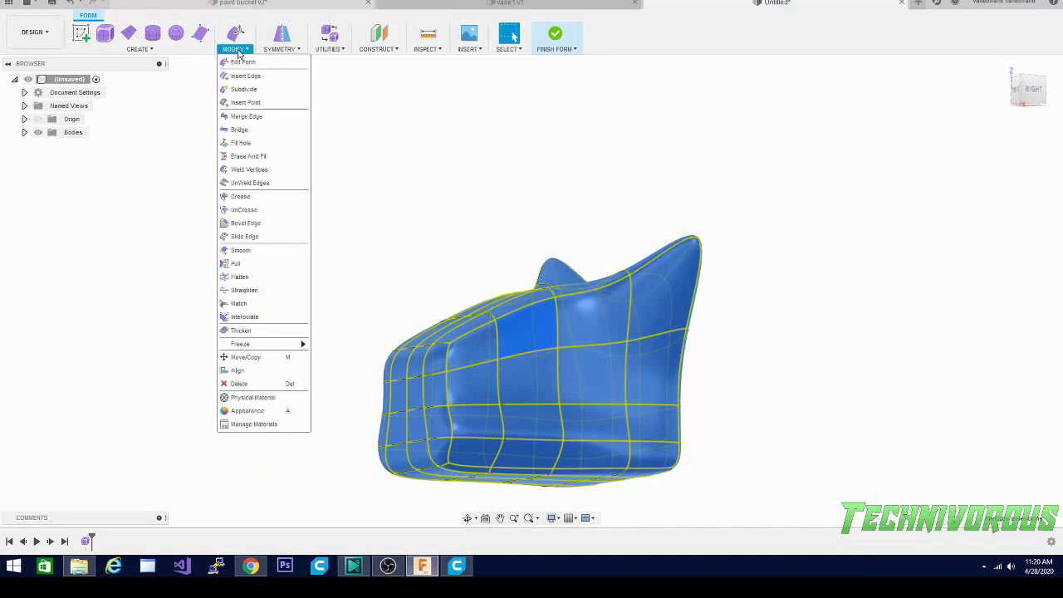
pyautogui.click(241, 88)
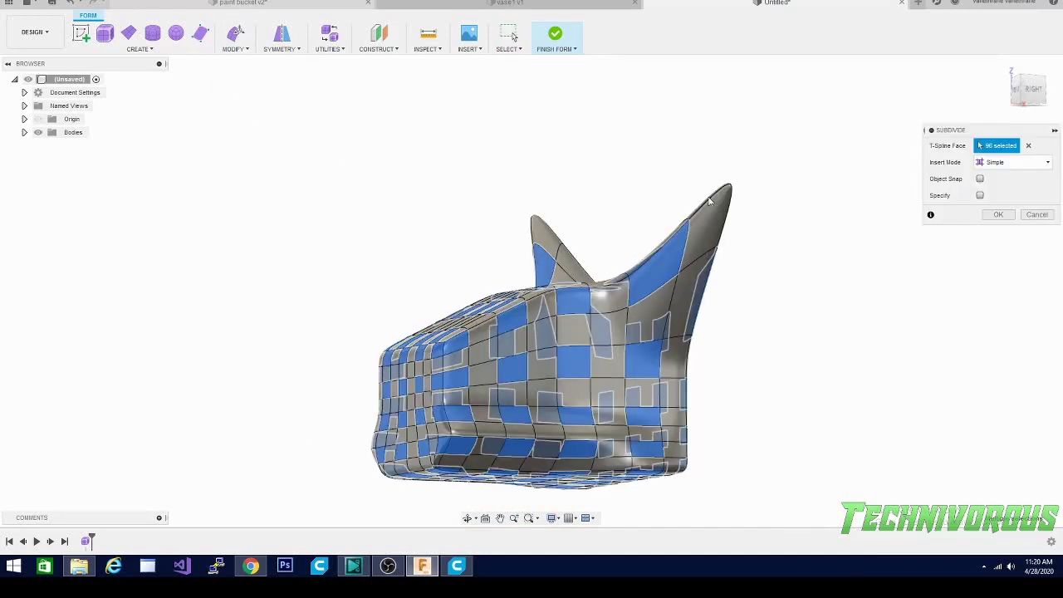
pyautogui.click(1001, 216)
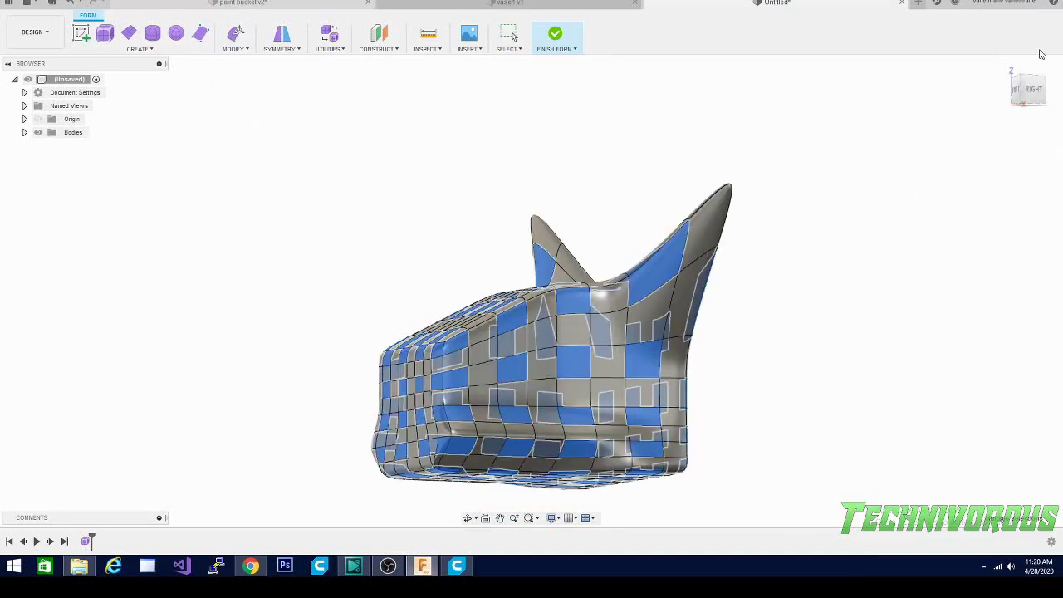
pyautogui.click(1017, 89)
pyautogui.keyDown('shift'); pyautogui.moveTo(531, 289); pyautogui.dragTo(419, 329, button='middle'); pyautogui.keyUp('shift')
pyautogui.moveTo(943, 163); pyautogui.dragTo(982, 148)
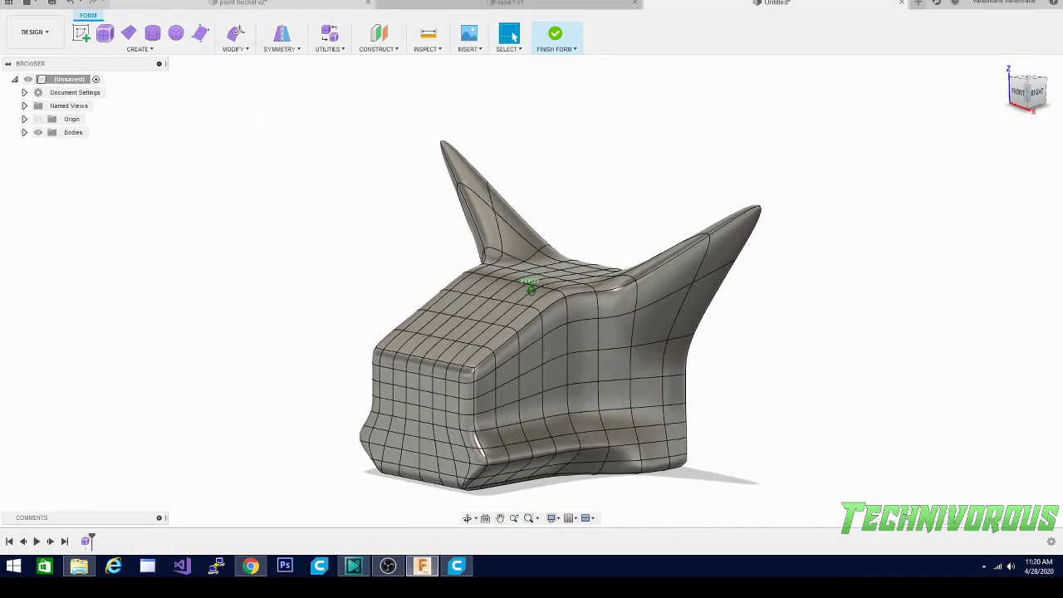
pyautogui.click(560, 340)
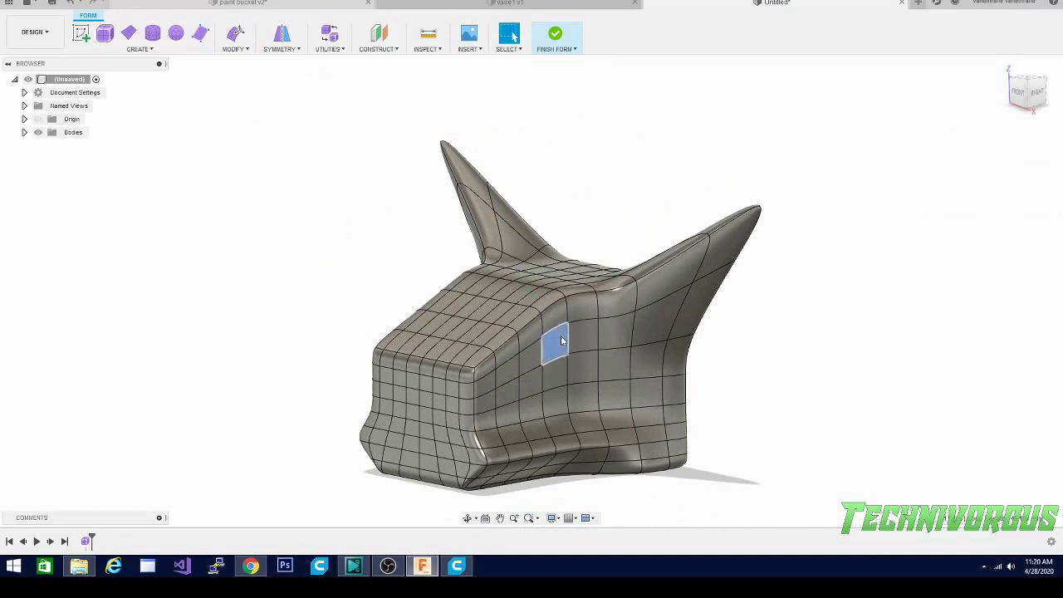
pyautogui.click(235, 34)
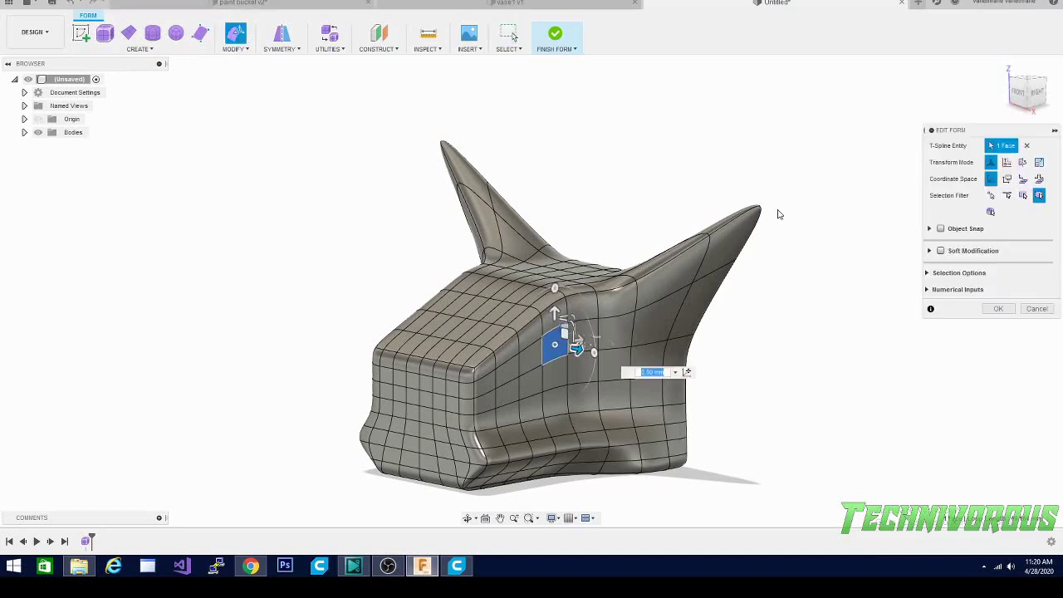
pyautogui.moveTo(575, 350)
pyautogui.mouseDown()
pyautogui.moveTo(559, 352)
pyautogui.moveTo(573, 360)
pyautogui.mouseUp()
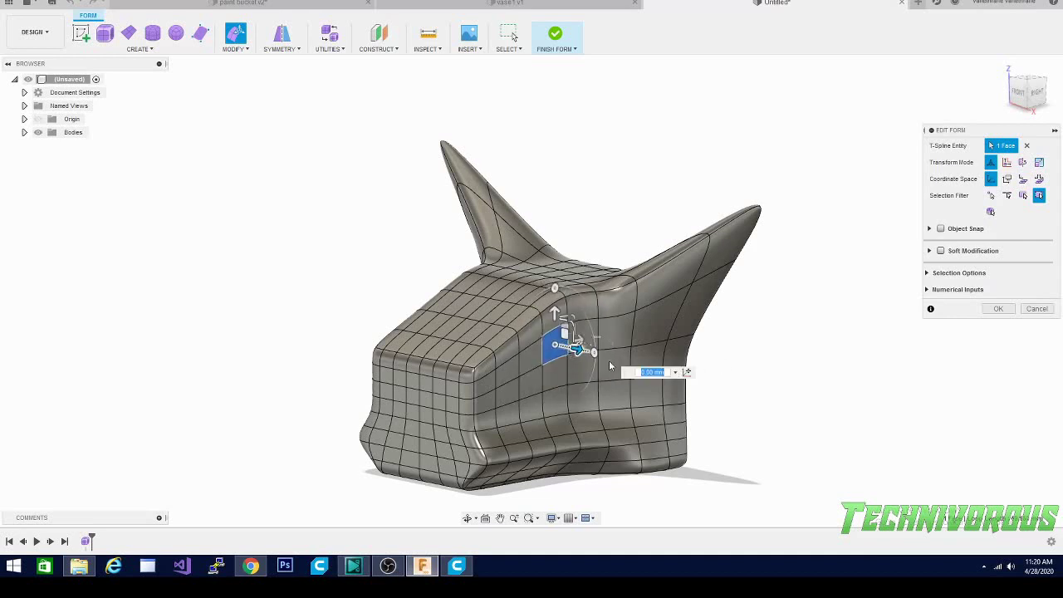
pyautogui.click(1034, 309)
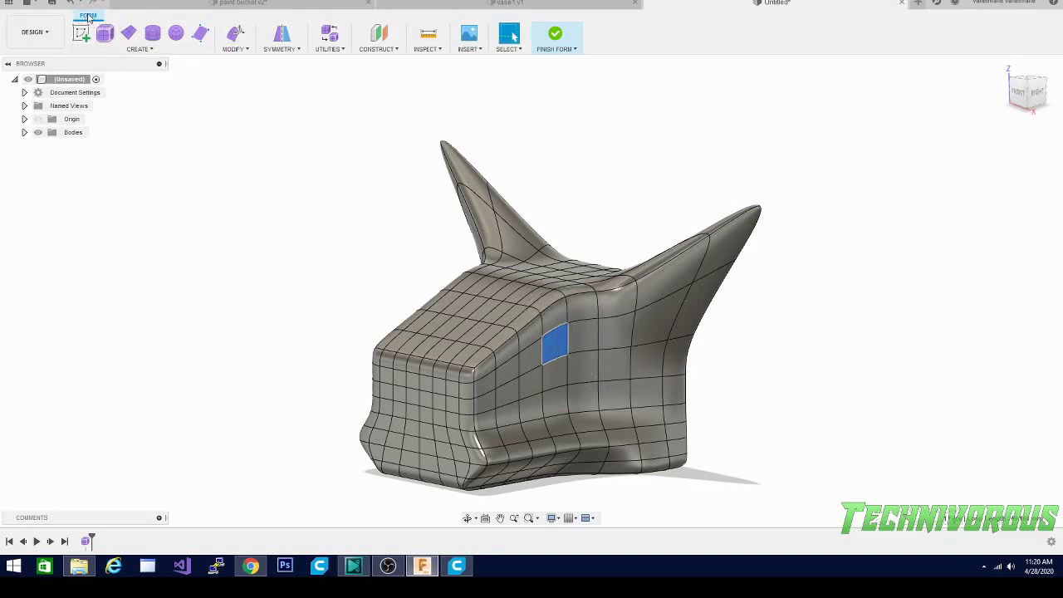
# - Try to finish the form, return to sculpting, and examine the conversion error areas highlighted on the body's underside
pyautogui.click(580, 48)
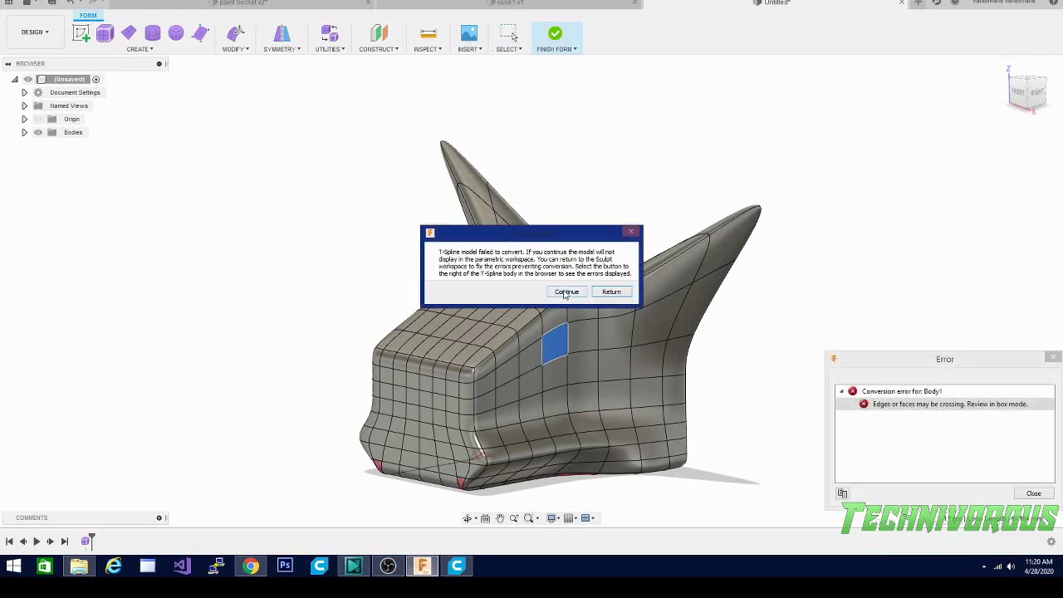
pyautogui.click(611, 292)
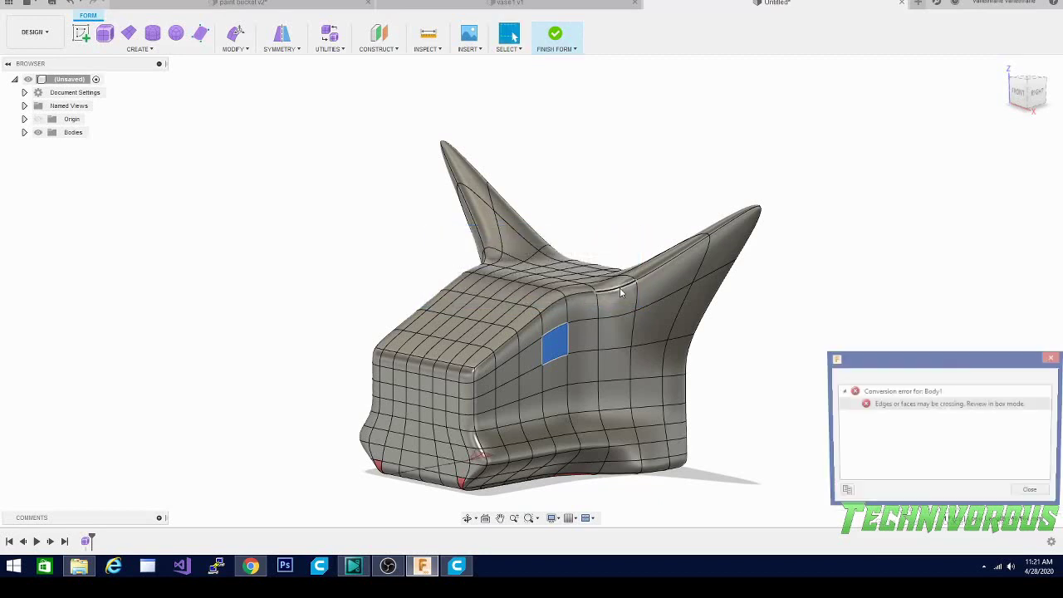
pyautogui.moveTo(1028, 87)
pyautogui.mouseDown()
pyautogui.moveTo(1046, 58)
pyautogui.moveTo(1055, 63)
pyautogui.mouseUp()
pyautogui.scroll(4, 434, 370)
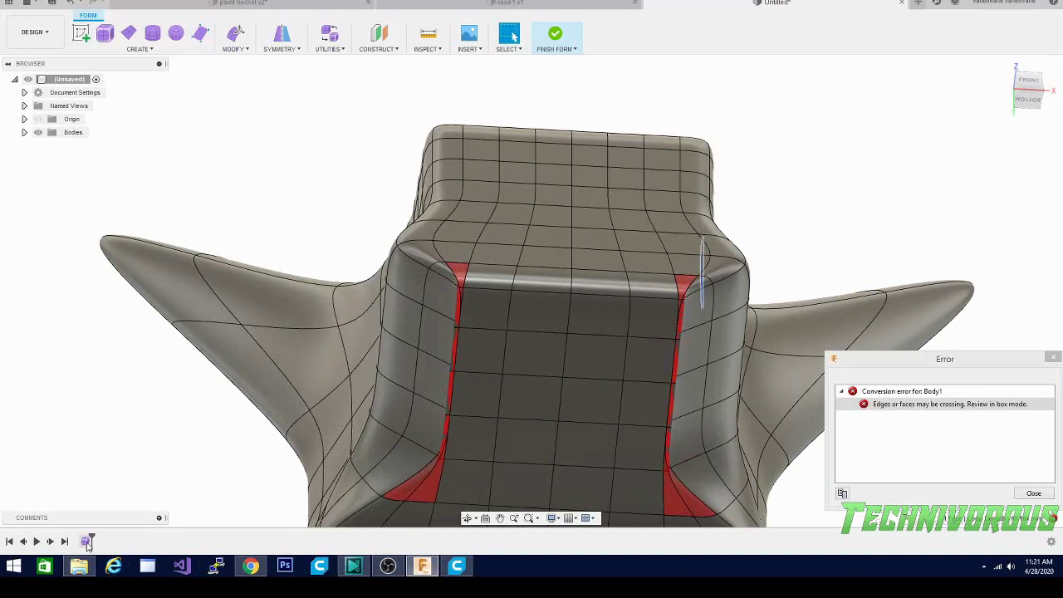
pyautogui.click(1033, 493)
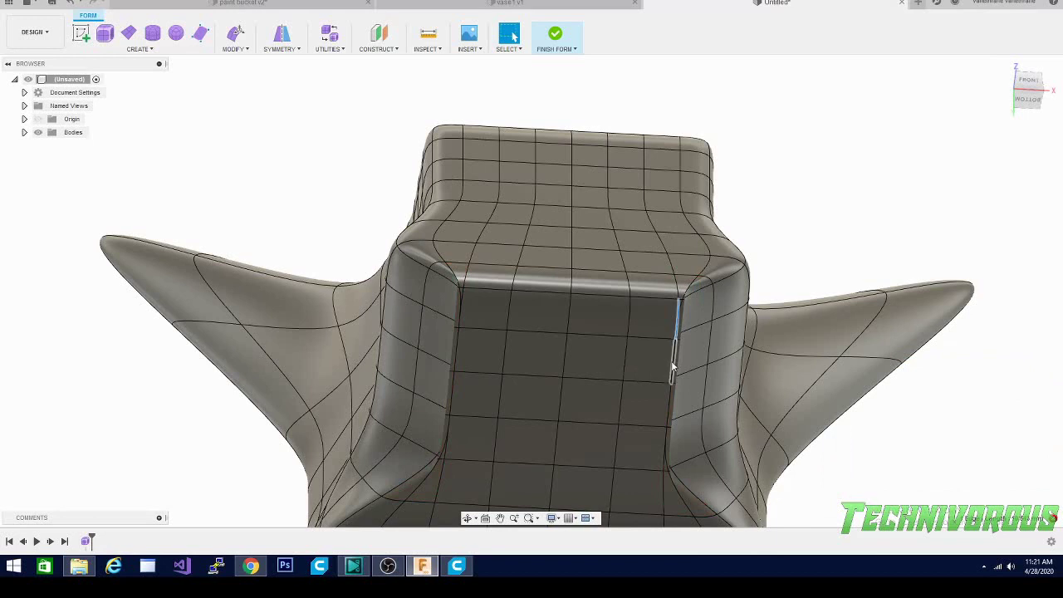
# - Scale the eight faces along both sides of the underside inward along the X direction, bringing the two strips closer together
pyautogui.click(653, 331)
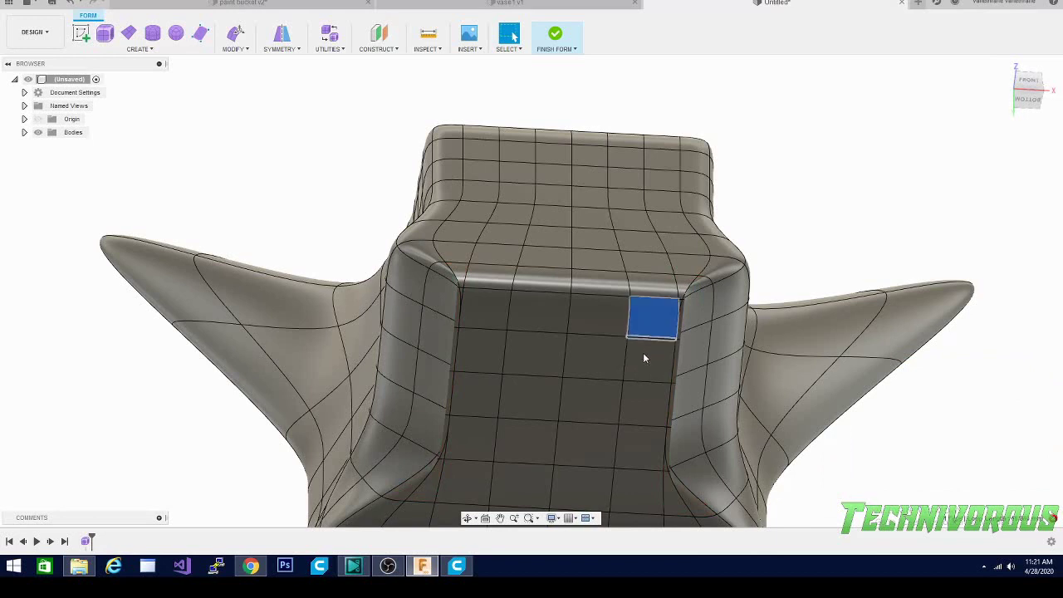
pyautogui.keyDown('shift'); pyautogui.click(645, 361); pyautogui.keyUp('shift')
pyautogui.keyDown('shift'); pyautogui.click(641, 404); pyautogui.keyUp('shift')
pyautogui.keyDown('shift'); pyautogui.click(635, 454); pyautogui.keyUp('shift')
pyautogui.keyDown('shift'); pyautogui.click(466, 444); pyautogui.keyUp('shift')
pyautogui.keyDown('shift'); pyautogui.click(472, 403); pyautogui.keyUp('shift')
pyautogui.keyDown('shift'); pyautogui.click(483, 333); pyautogui.keyUp('shift')
pyautogui.keyDown('shift'); pyautogui.click(486, 307); pyautogui.keyUp('shift')
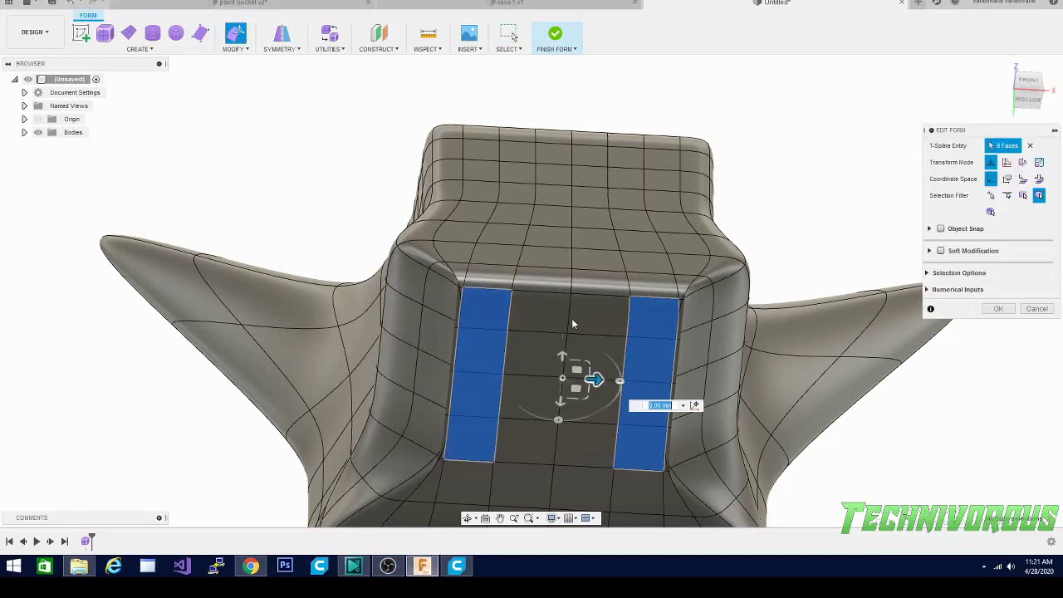
pyautogui.moveTo(588, 366); pyautogui.dragTo(588, 382)
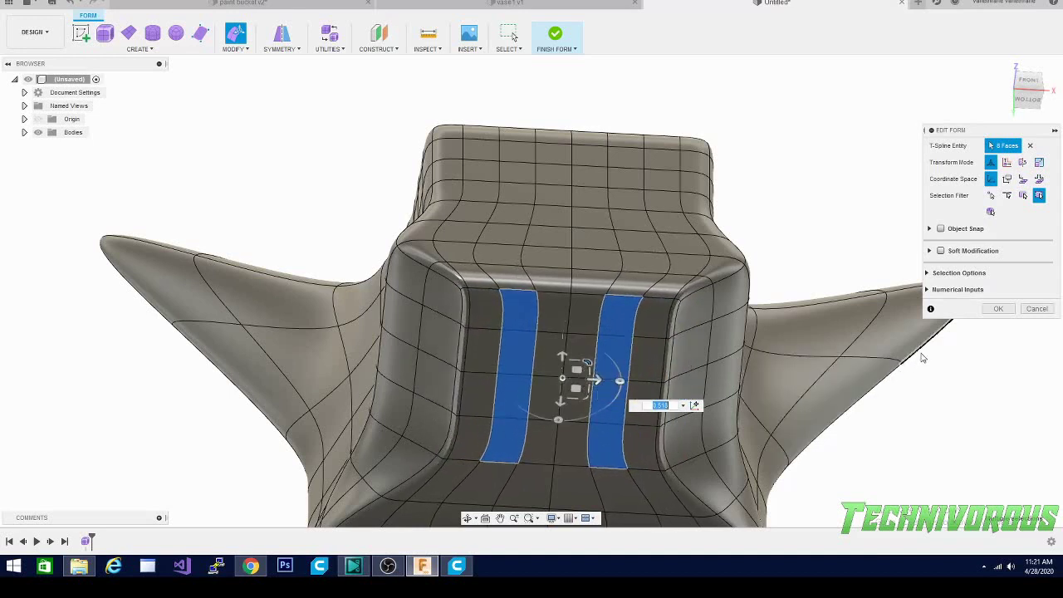
pyautogui.click(996, 309)
# - Finish the form to convert the sculpted T-Spline into a solid body
pyautogui.click(1026, 87)
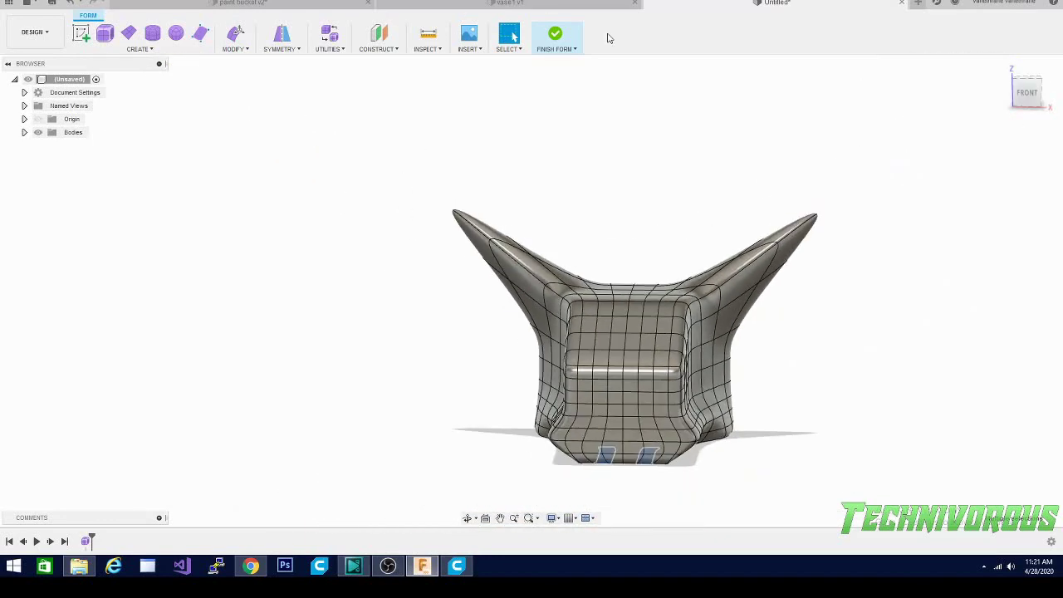
pyautogui.click(556, 34)
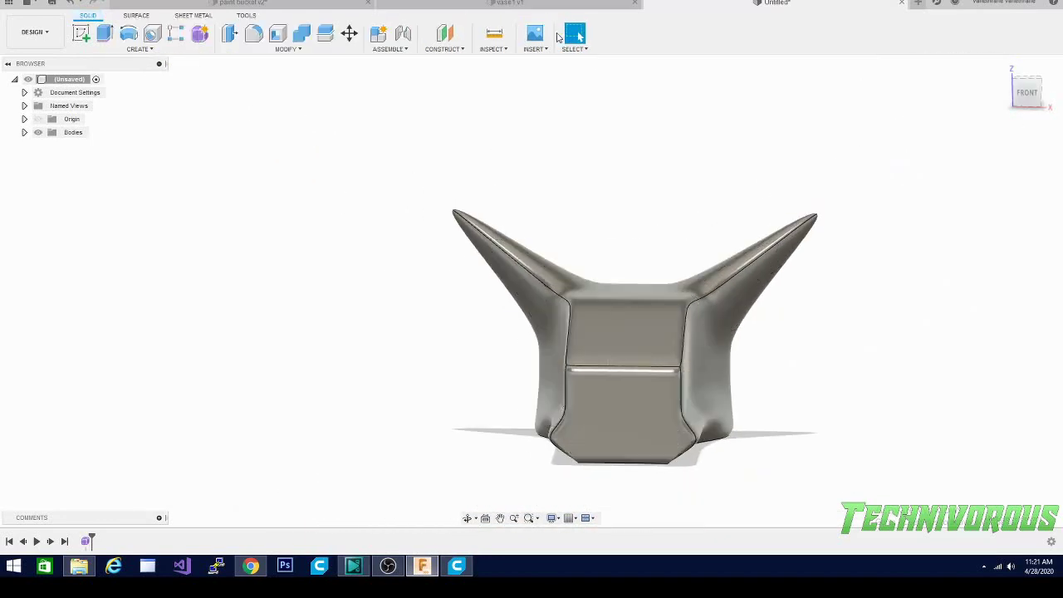
pyautogui.moveTo(1020, 94); pyautogui.dragTo(991, 129)
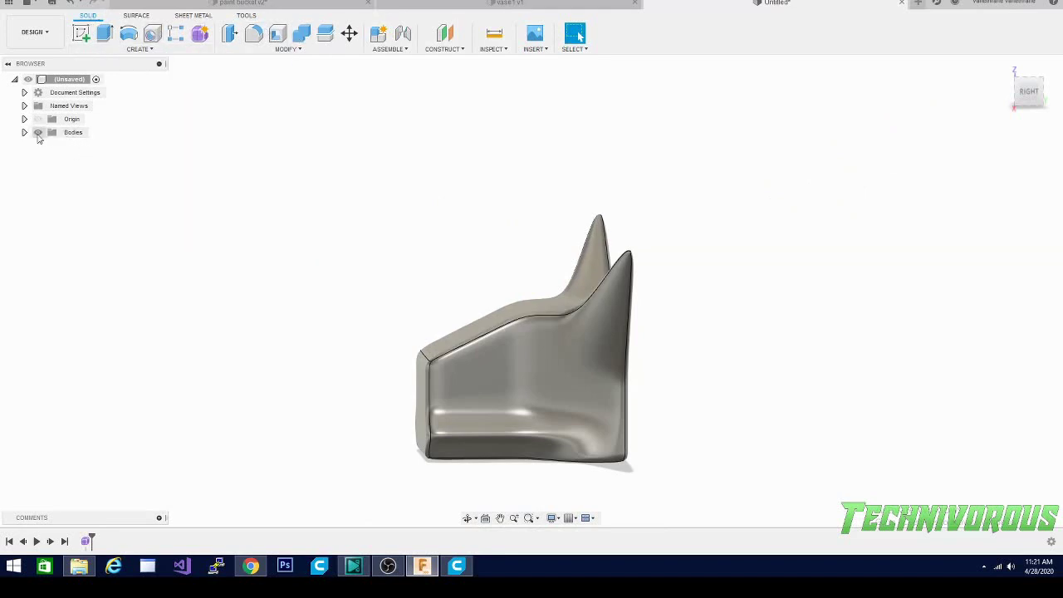
# - Open a sketch on the YZ plane and finish it without drawing anything
pyautogui.click(81, 34)
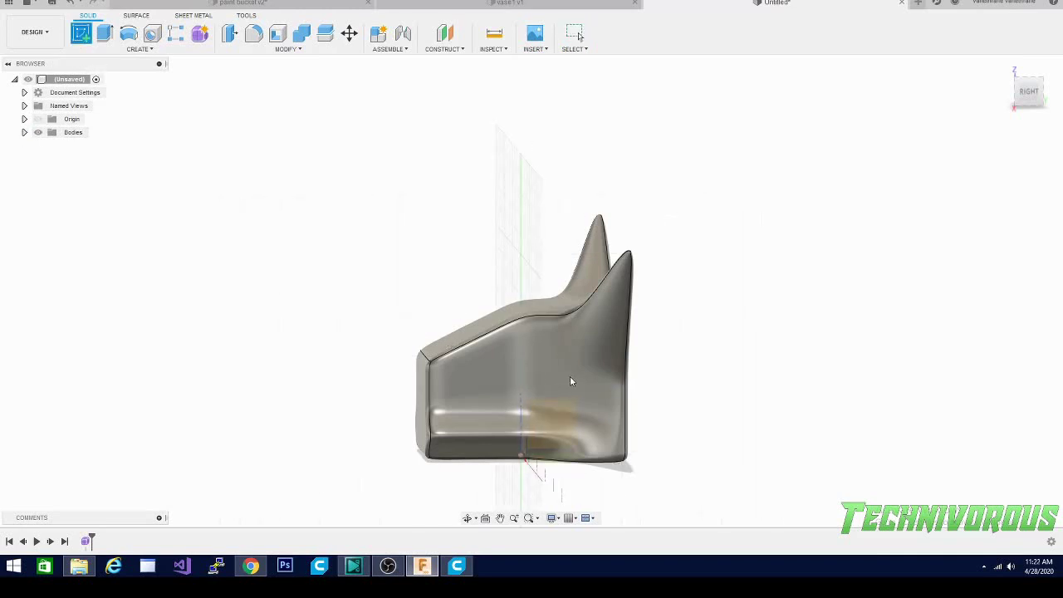
pyautogui.click(455, 366)
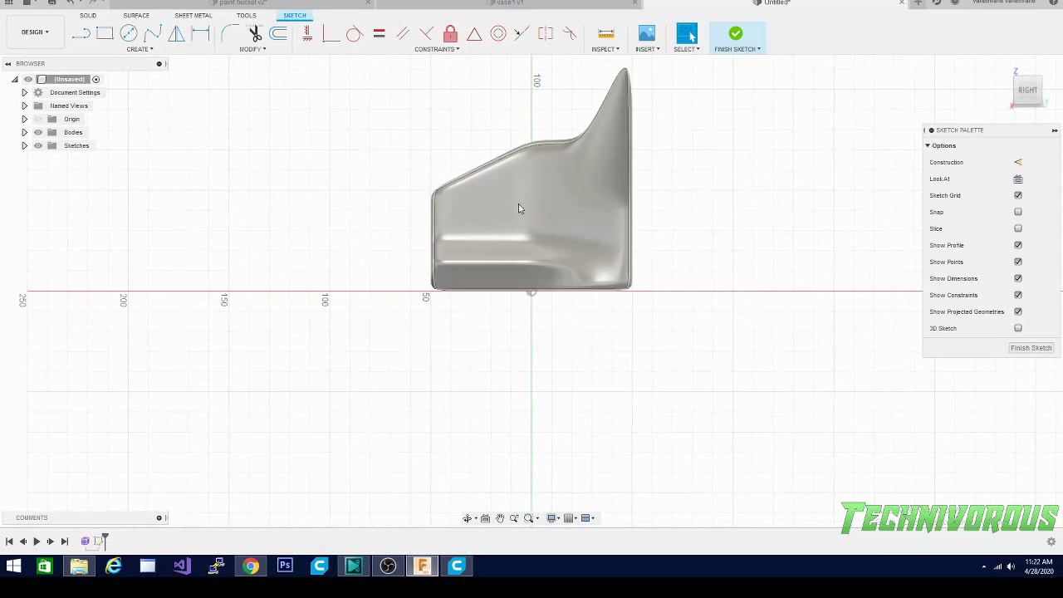
pyautogui.click(1031, 348)
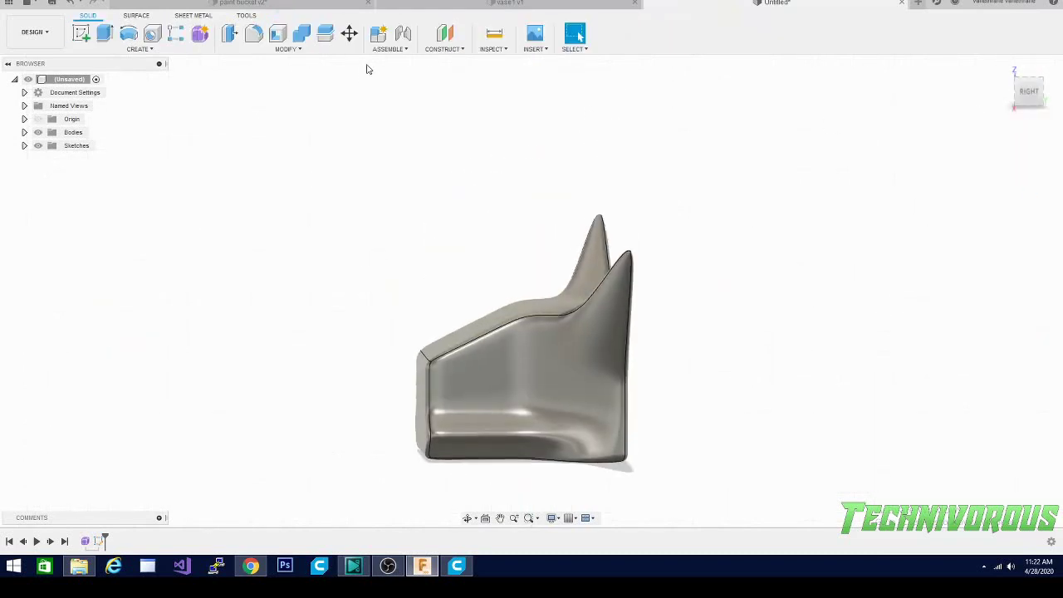
# - Create a construction plane offset 40 mm from the YZ plane toward the body's right side
pyautogui.click(445, 33)
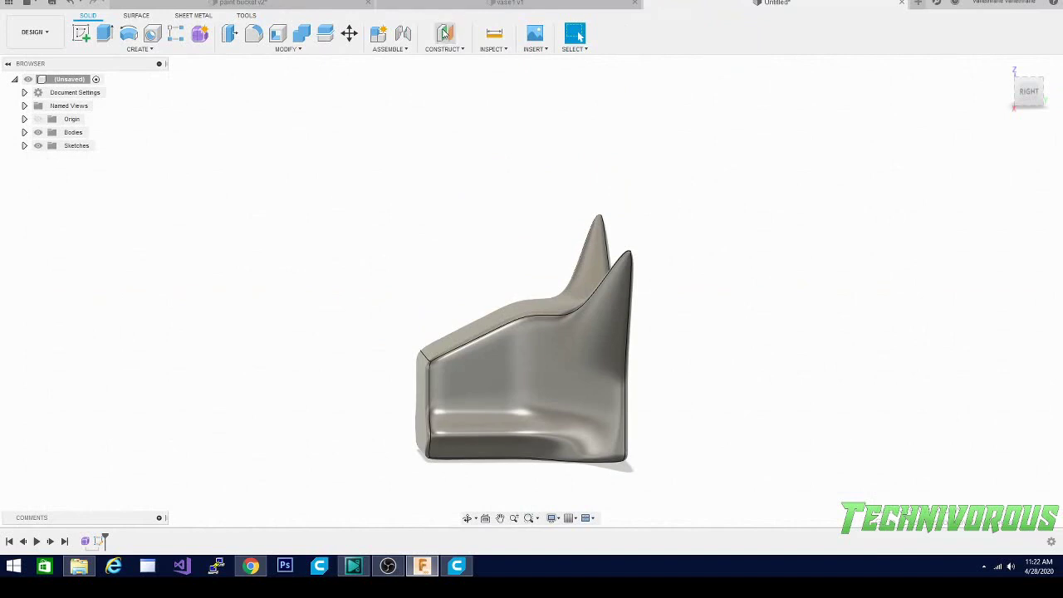
pyautogui.click(545, 423)
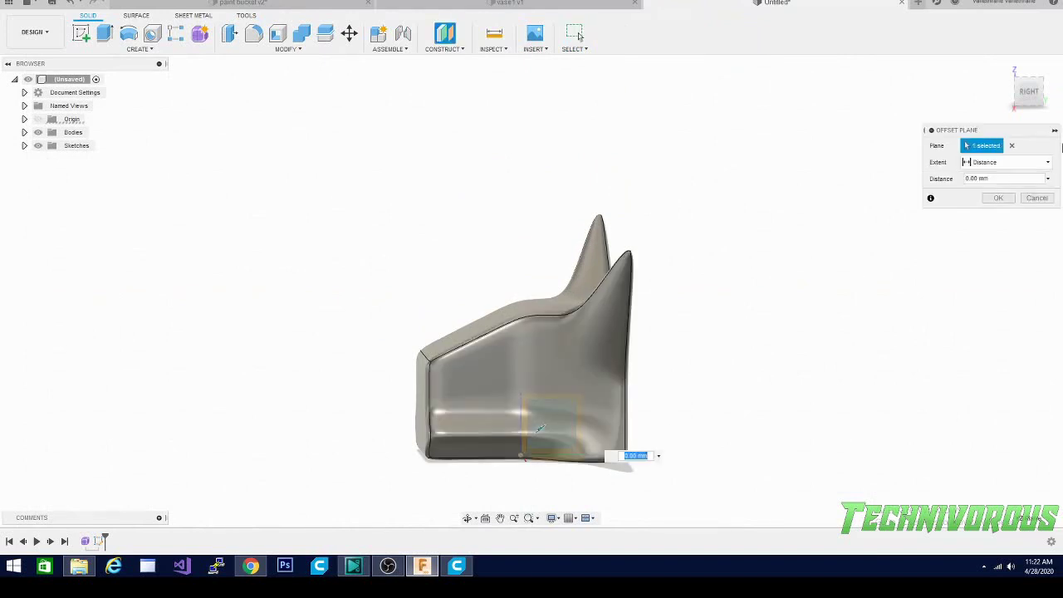
pyautogui.moveTo(1024, 93)
pyautogui.mouseDown()
pyautogui.moveTo(1034, 90)
pyautogui.moveTo(1003, 90)
pyautogui.mouseUp()
pyautogui.moveTo(637, 420); pyautogui.dragTo(749, 416)
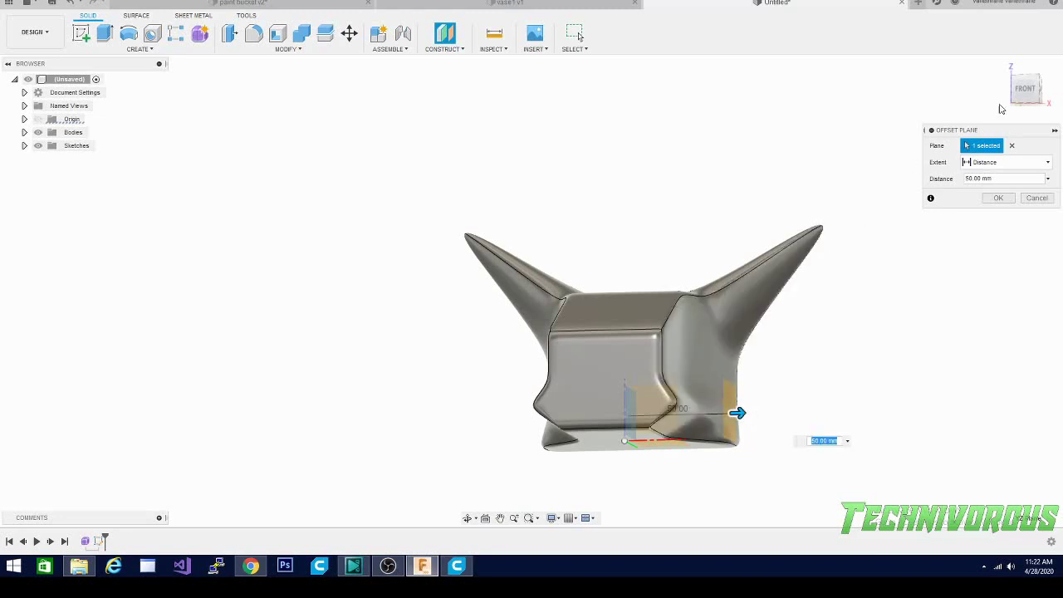
pyautogui.click(1026, 88)
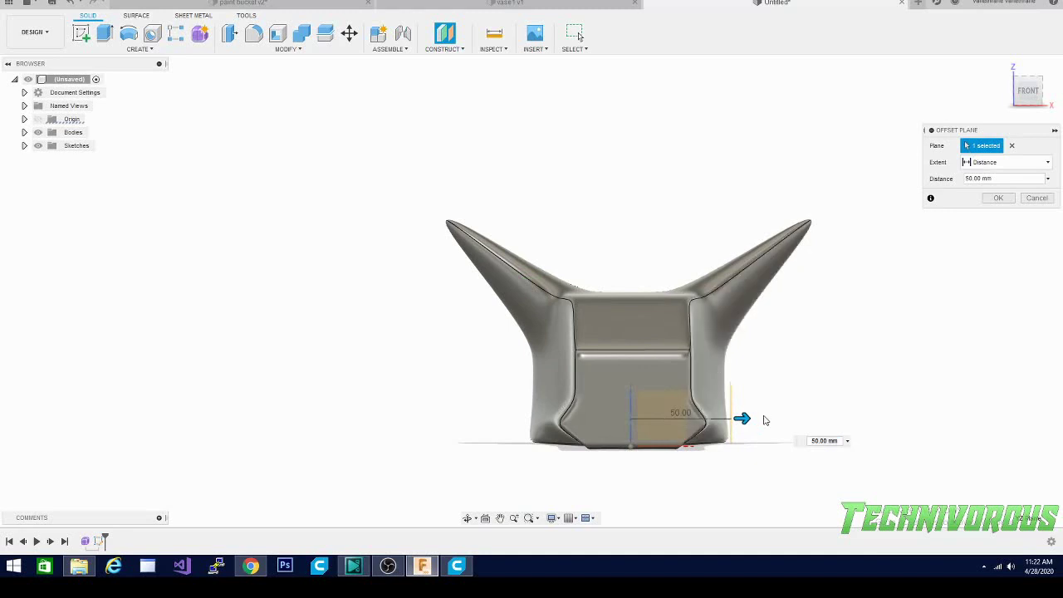
pyautogui.moveTo(742, 418); pyautogui.dragTo(721, 421)
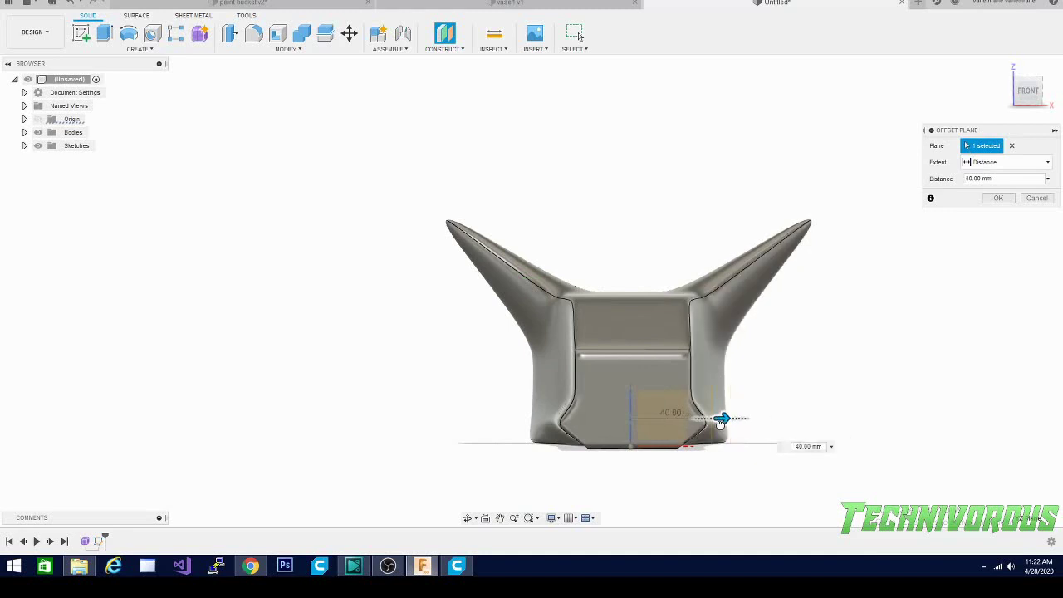
pyautogui.click(999, 198)
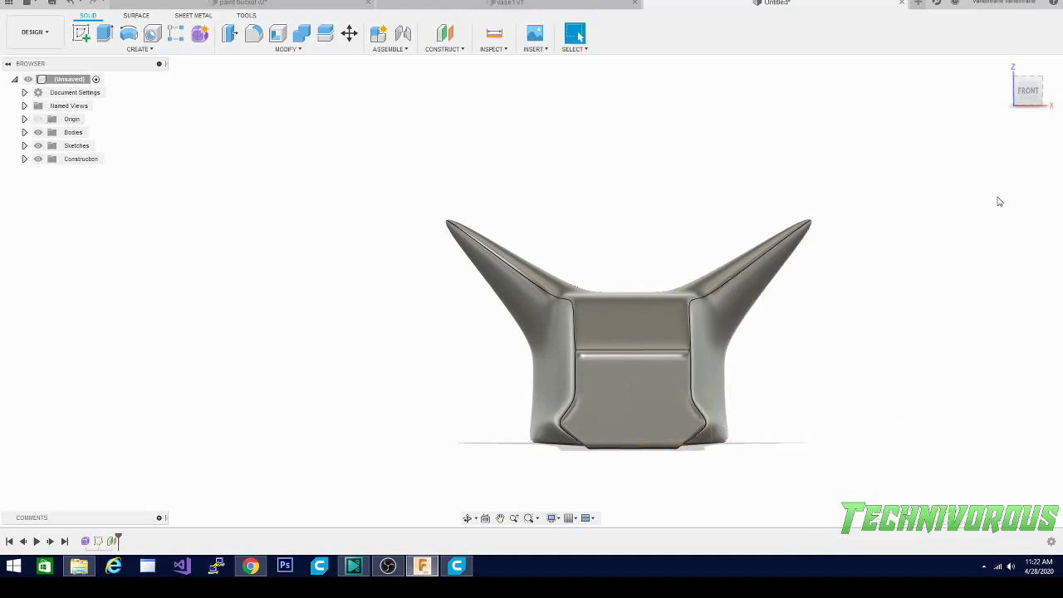
# - Sketch a circle about 11 mm in diameter on the offset plane, centred about 50 mm above the origin as an eye
pyautogui.click(1030, 79)
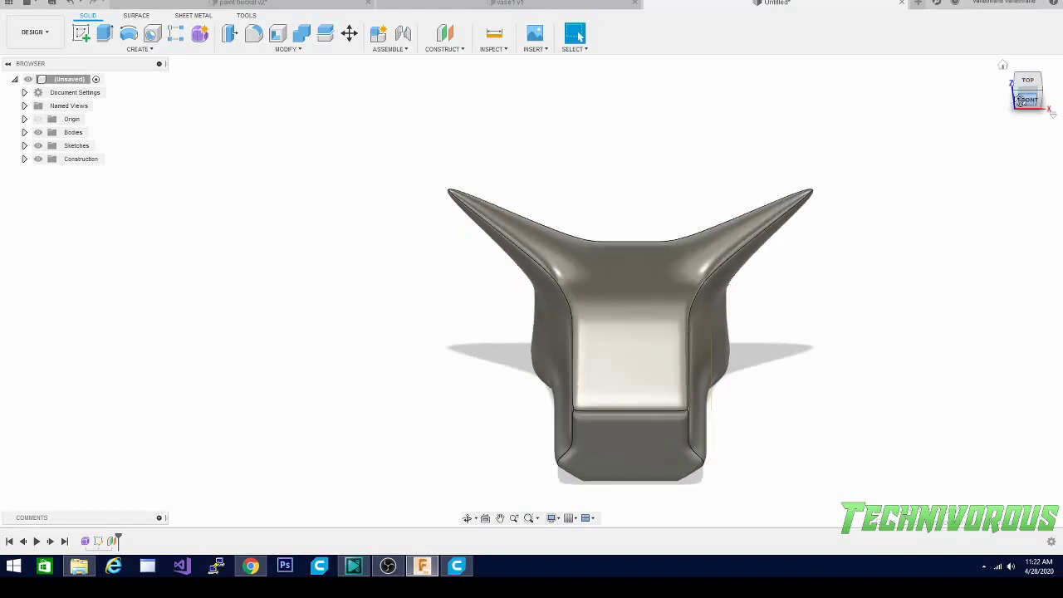
pyautogui.moveTo(1016, 100); pyautogui.dragTo(996, 121)
pyautogui.click(81, 33)
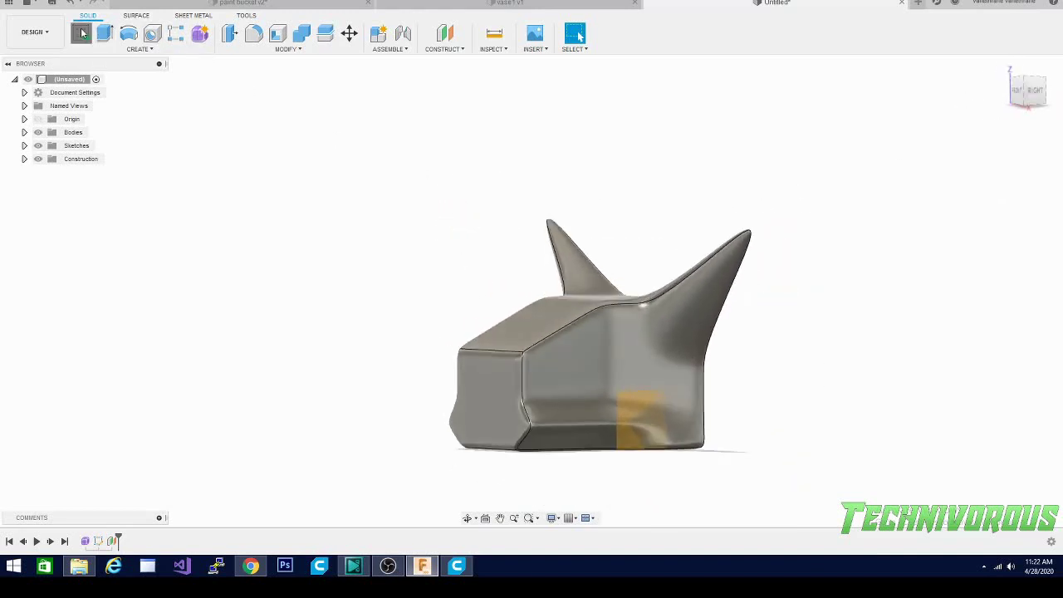
pyautogui.click(646, 407)
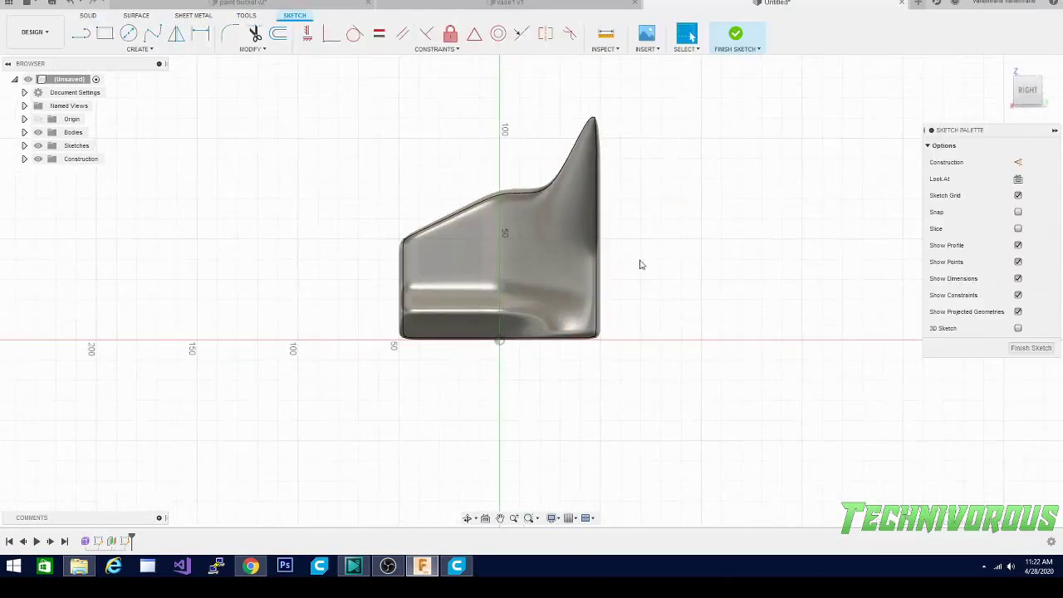
pyautogui.click(128, 33)
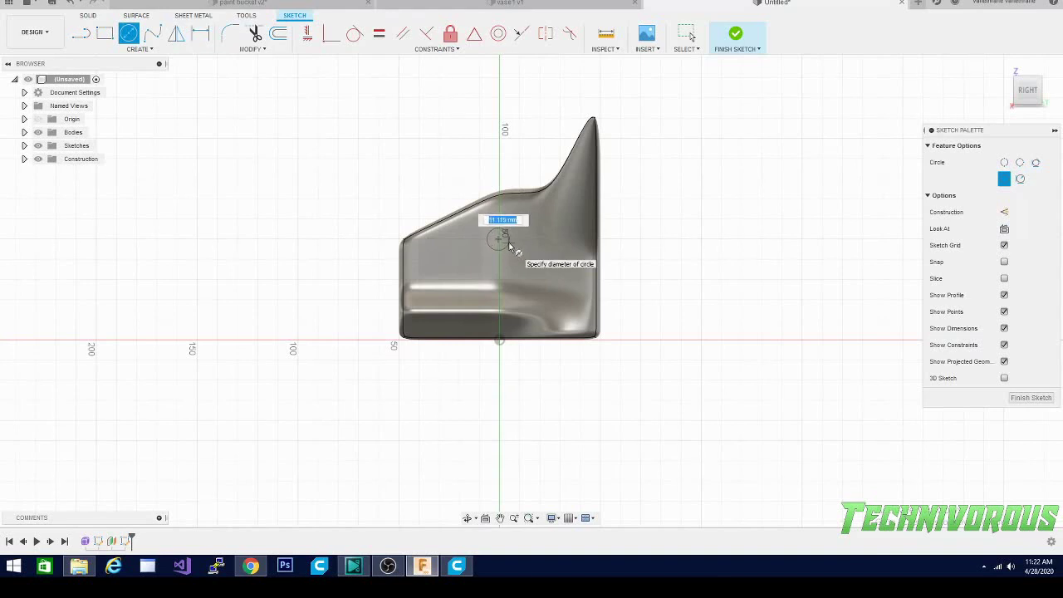
pyautogui.click(510, 247)
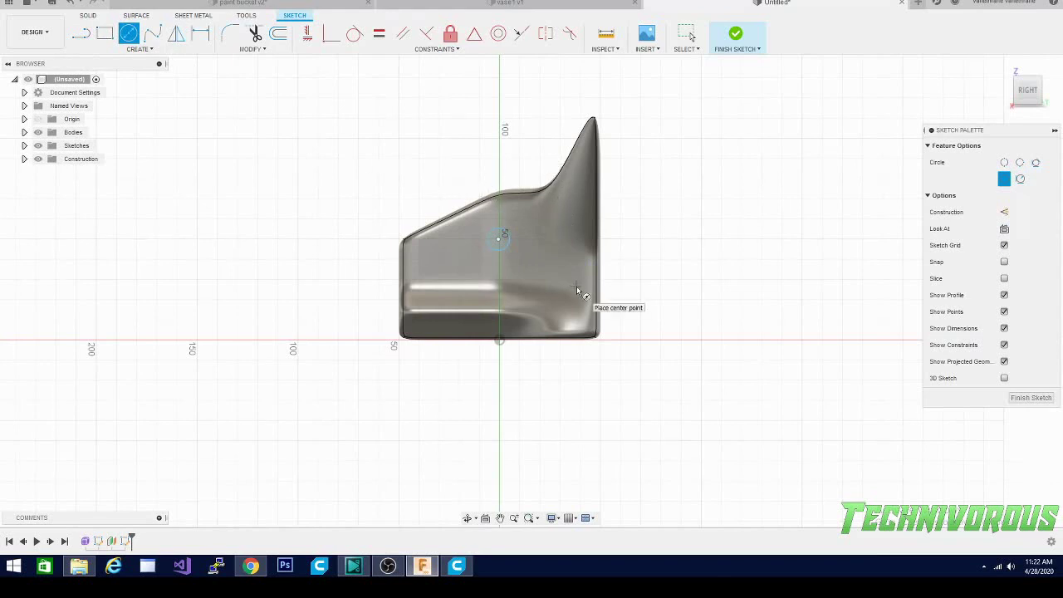
pyautogui.click(1029, 397)
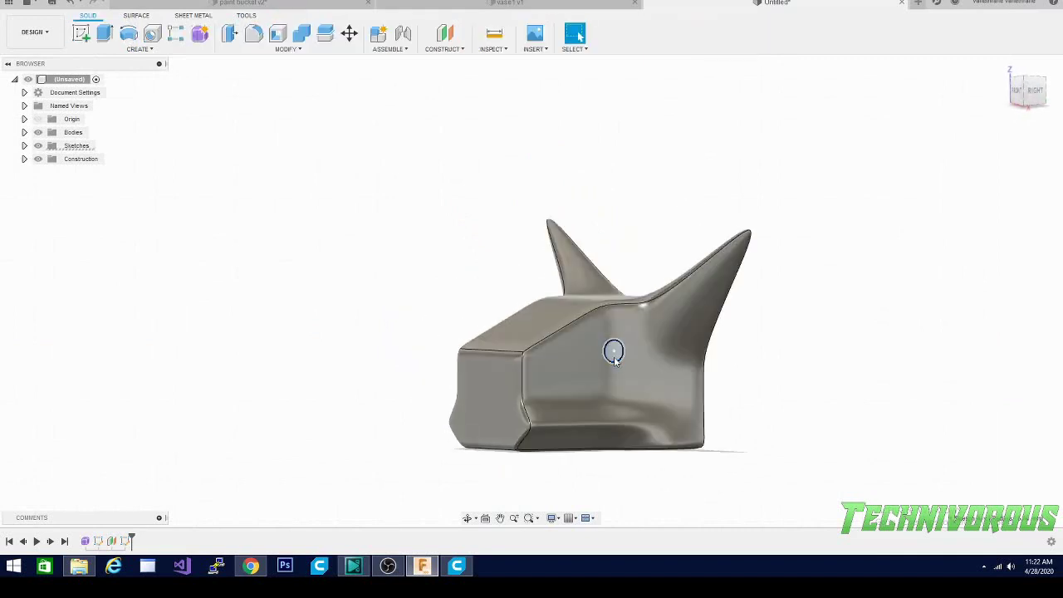
# - Cut the circle profile through the head with an extrusion of -230 mm
pyautogui.click(614, 352)
pyautogui.click(105, 33)
pyautogui.moveTo(618, 351); pyautogui.dragTo(365, 321)
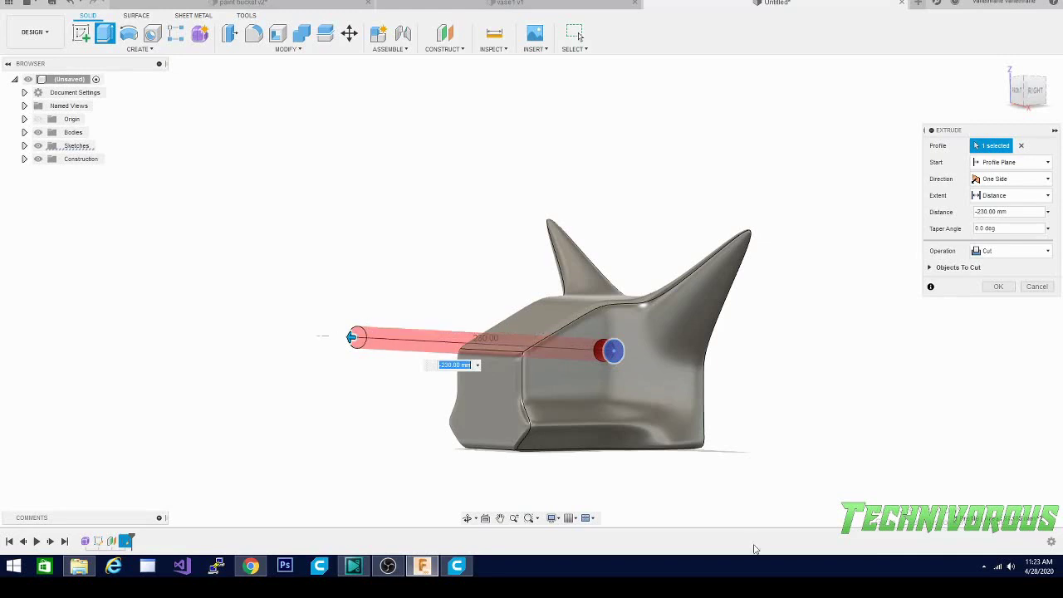
pyautogui.click(999, 287)
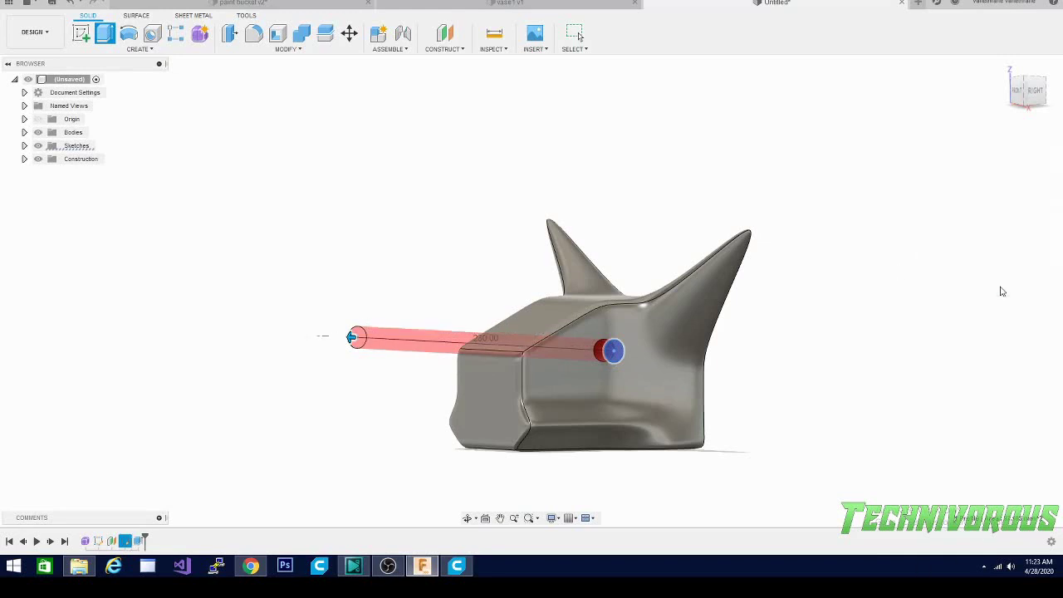
pyautogui.click(1004, 91)
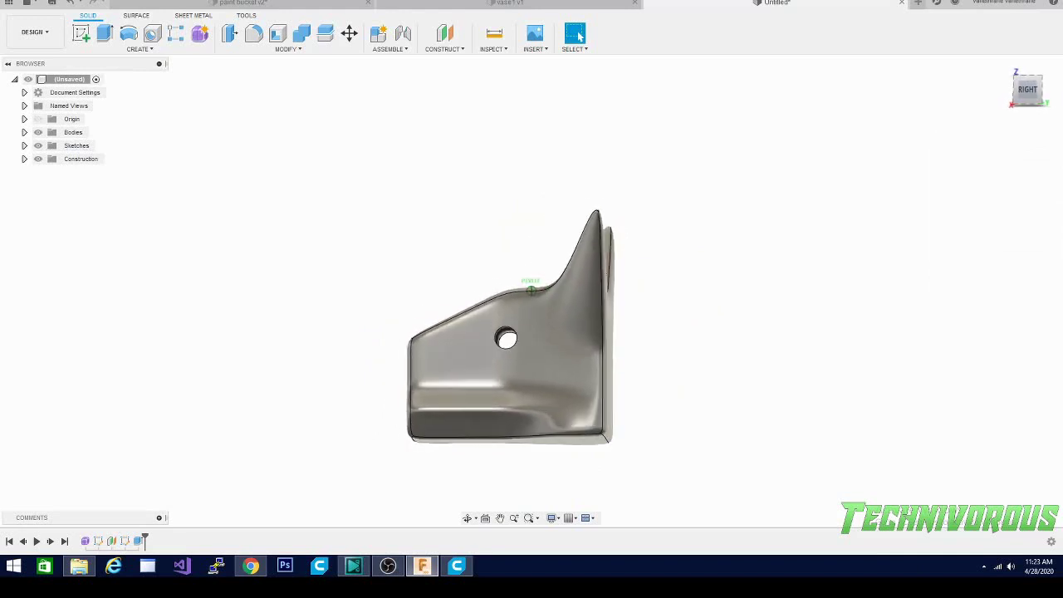
pyautogui.moveTo(1027, 89)
pyautogui.mouseDown()
pyautogui.moveTo(1056, 83)
pyautogui.moveTo(956, 113)
pyautogui.moveTo(924, 101)
pyautogui.mouseUp()
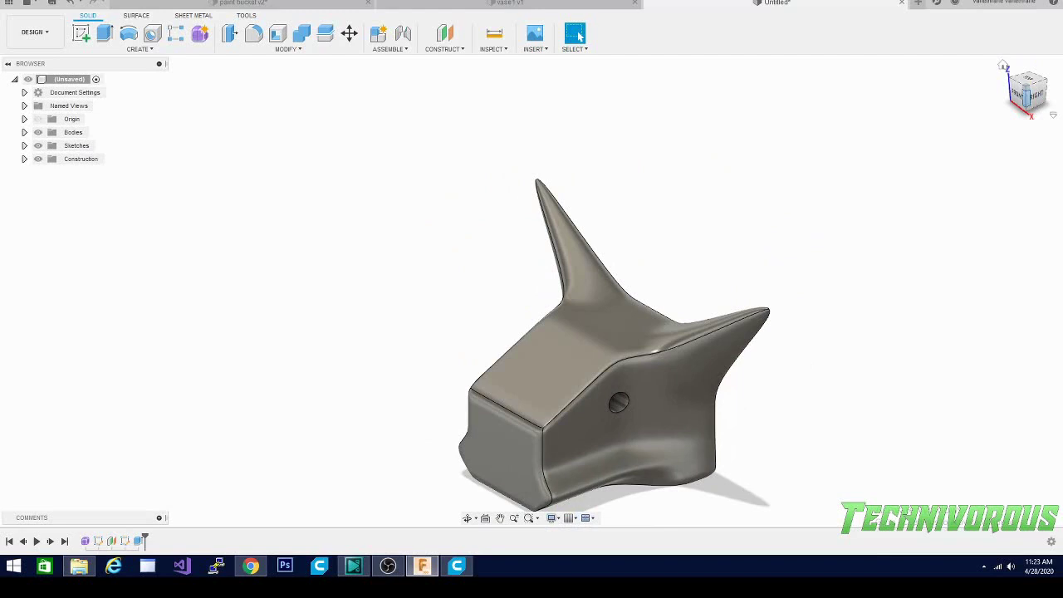
# - Create a new form in the design alongside the finished solid body
pyautogui.click(200, 33)
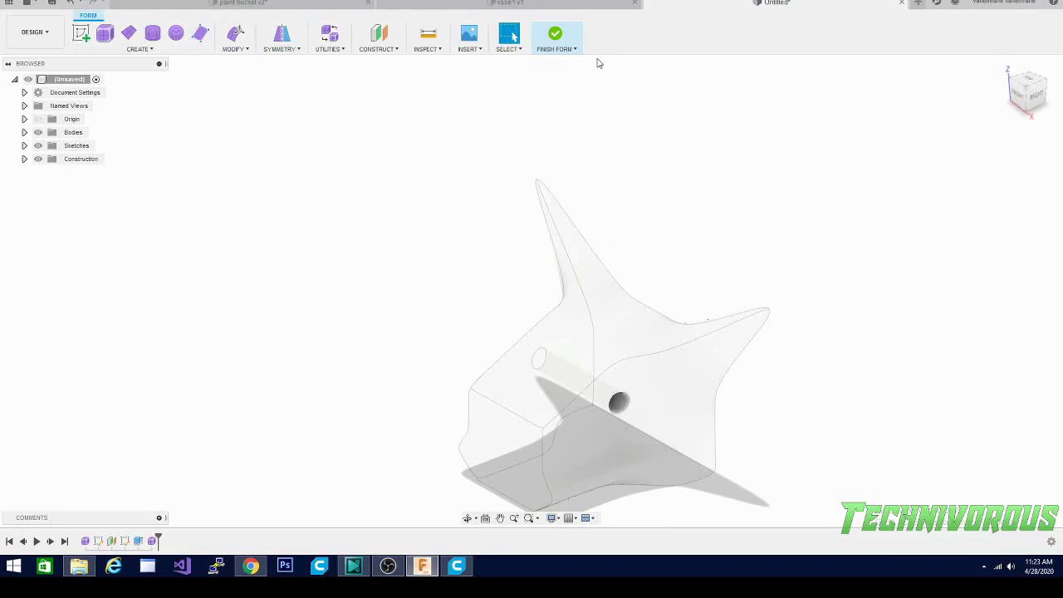
pyautogui.click(1034, 95)
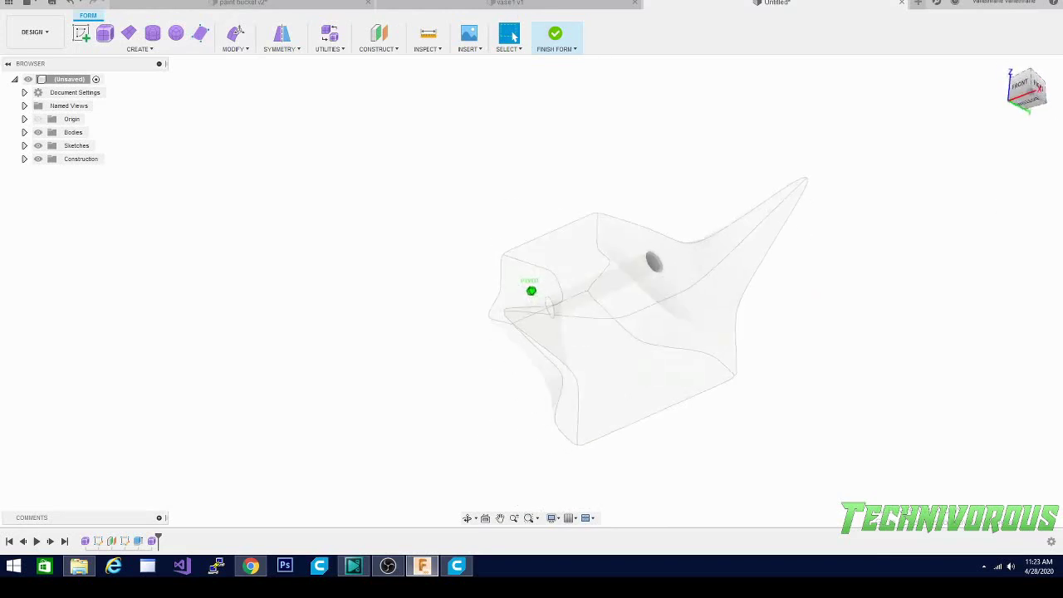
pyautogui.keyDown('shift'); pyautogui.moveTo(511, 355); pyautogui.dragTo(371, 334, button='middle'); pyautogui.keyUp('shift')
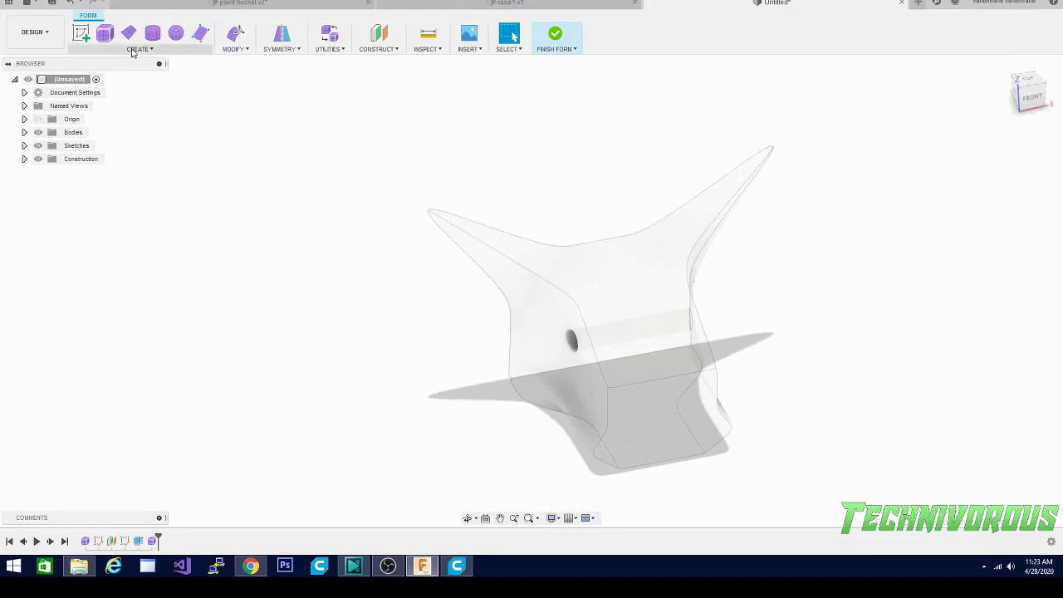
# - Draw a four-sided freeform face with the Face tool on the XZ plane, in the space above the horned head
pyautogui.click(199, 36)
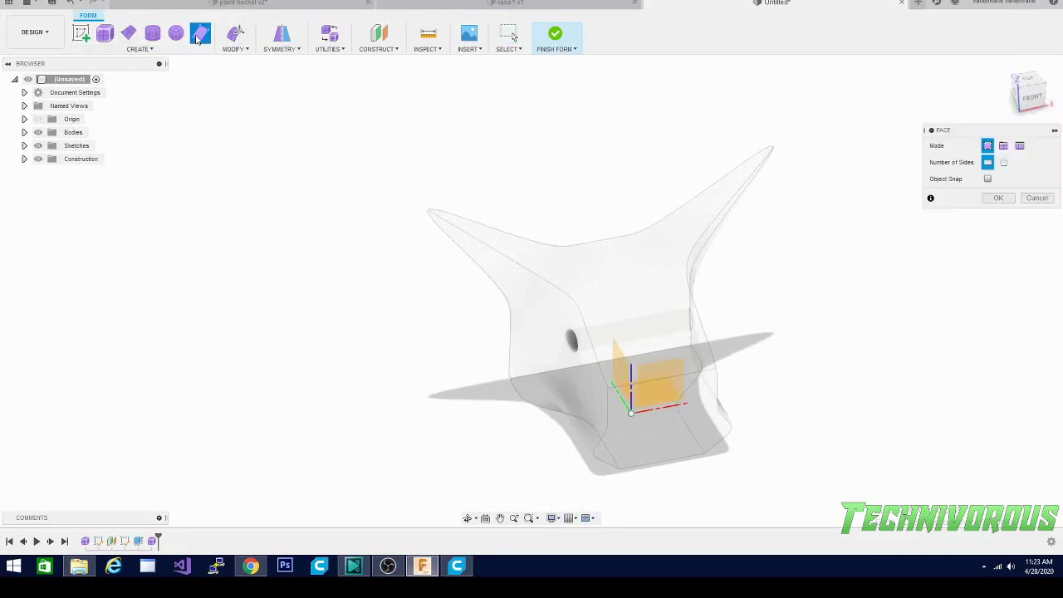
pyautogui.click(657, 377)
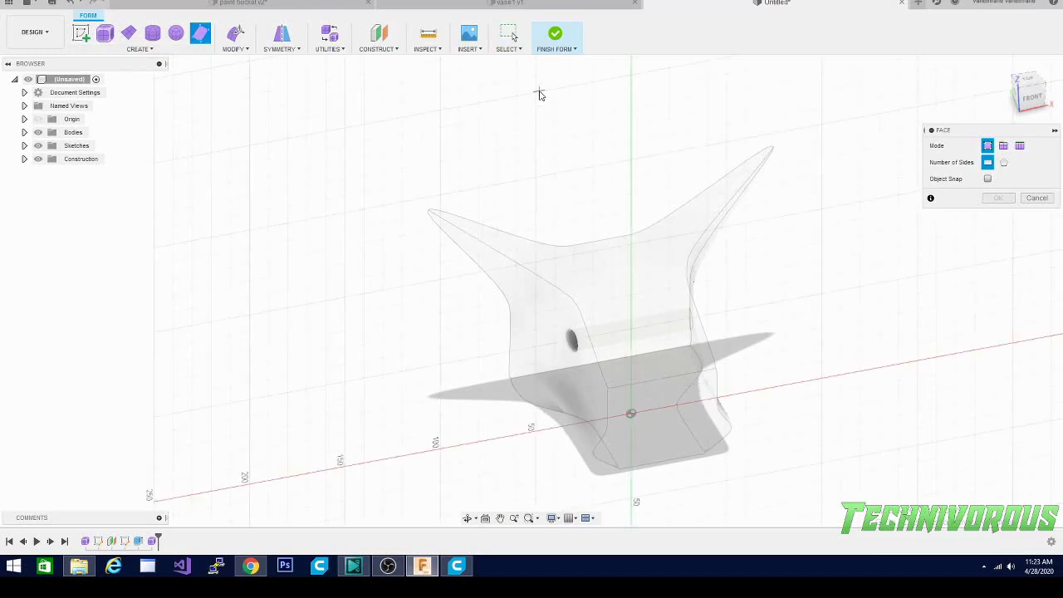
pyautogui.click(490, 170)
pyautogui.click(518, 201)
pyautogui.click(658, 177)
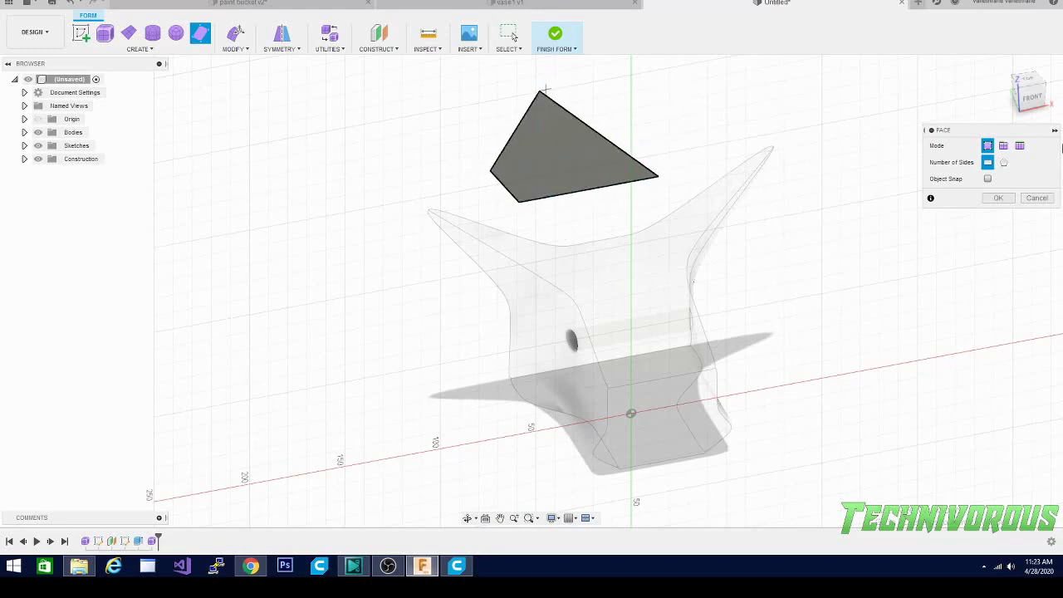
# - Extend the four-sided face in Edge mode with two more faces, one from its upper edge and one from the second face's outer edge
pyautogui.click(1004, 147)
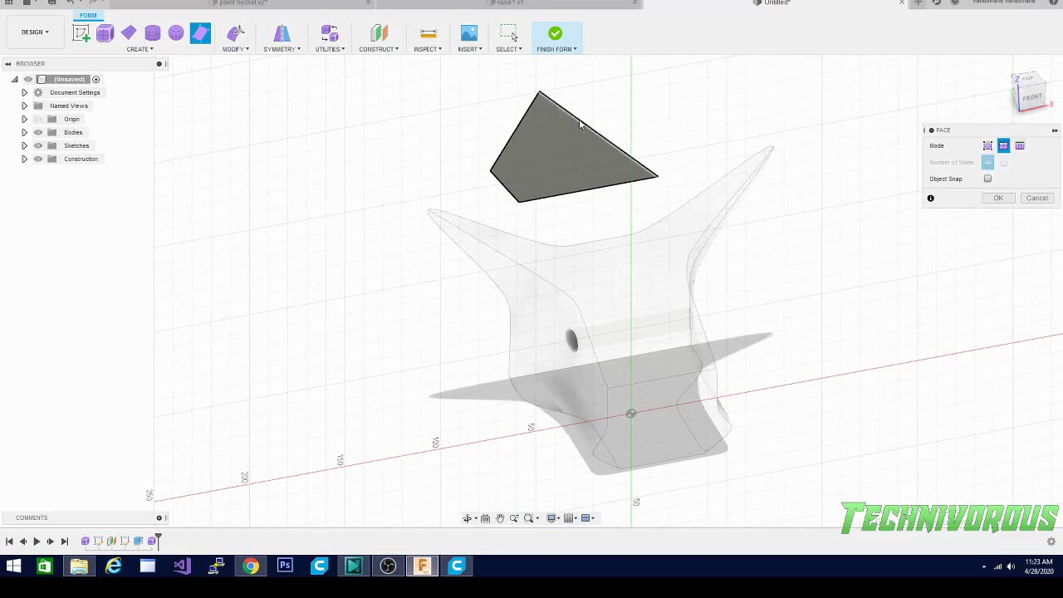
pyautogui.click(580, 122)
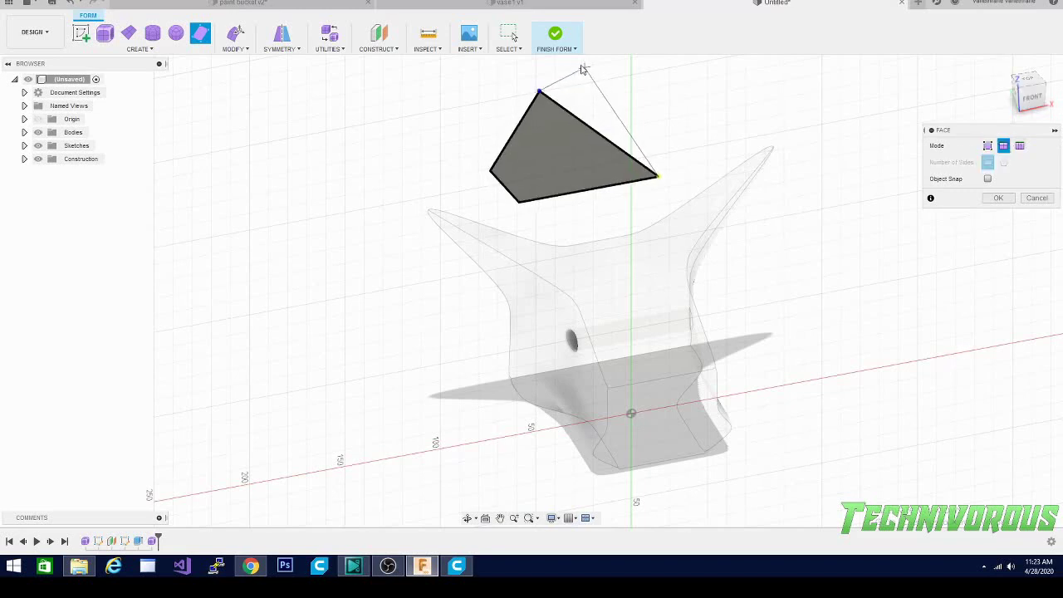
pyautogui.click(716, 117)
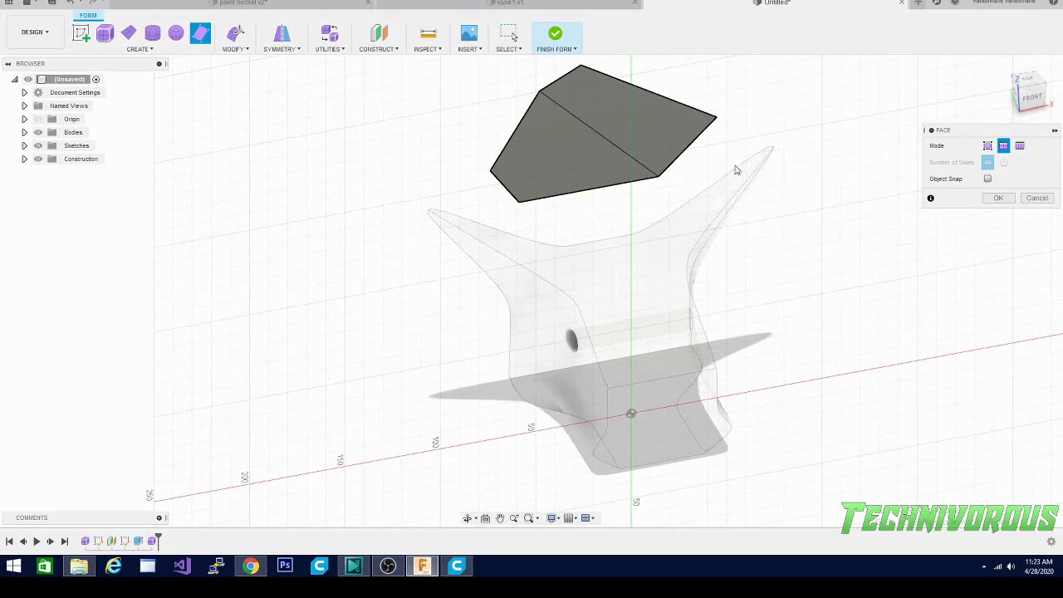
pyautogui.click(691, 142)
pyautogui.click(724, 192)
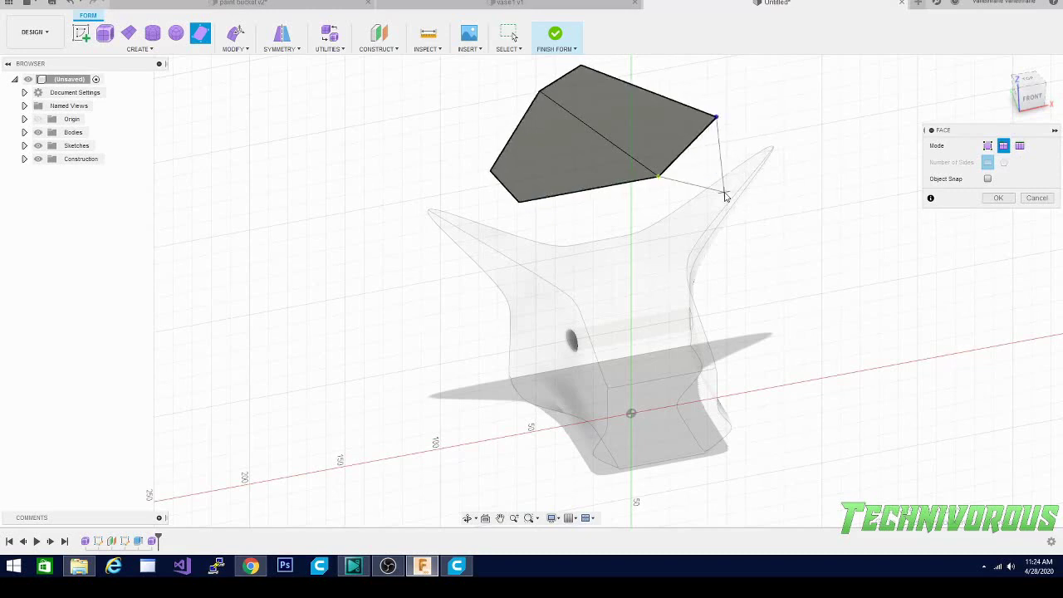
pyautogui.click(759, 160)
# - Inspect the connected faces from the right and front directions, and leave the Face command
pyautogui.click(1035, 106)
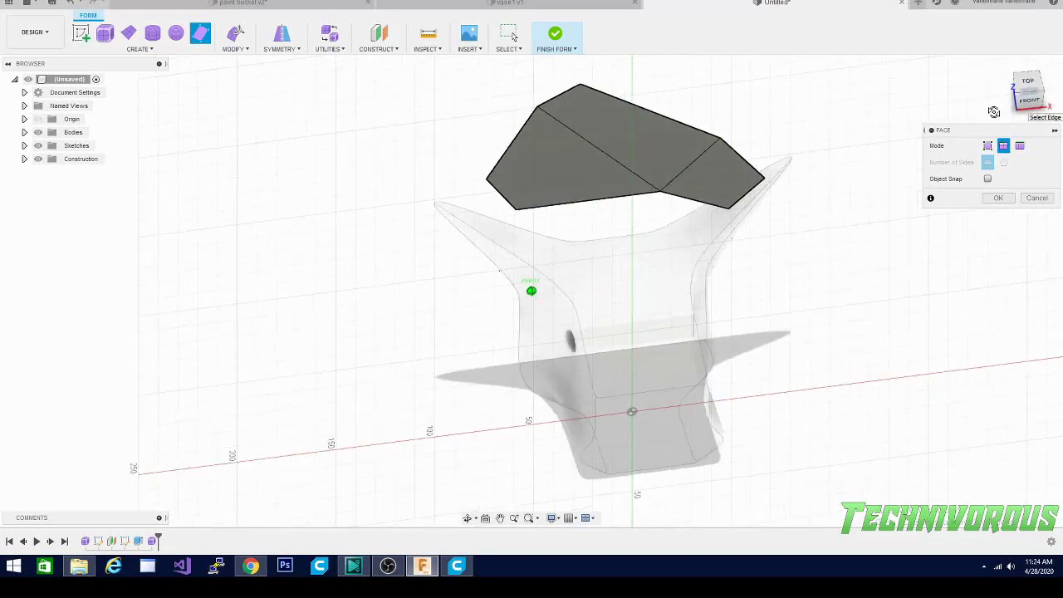
pyautogui.click(1042, 85)
pyautogui.moveTo(1044, 87); pyautogui.dragTo(1001, 102)
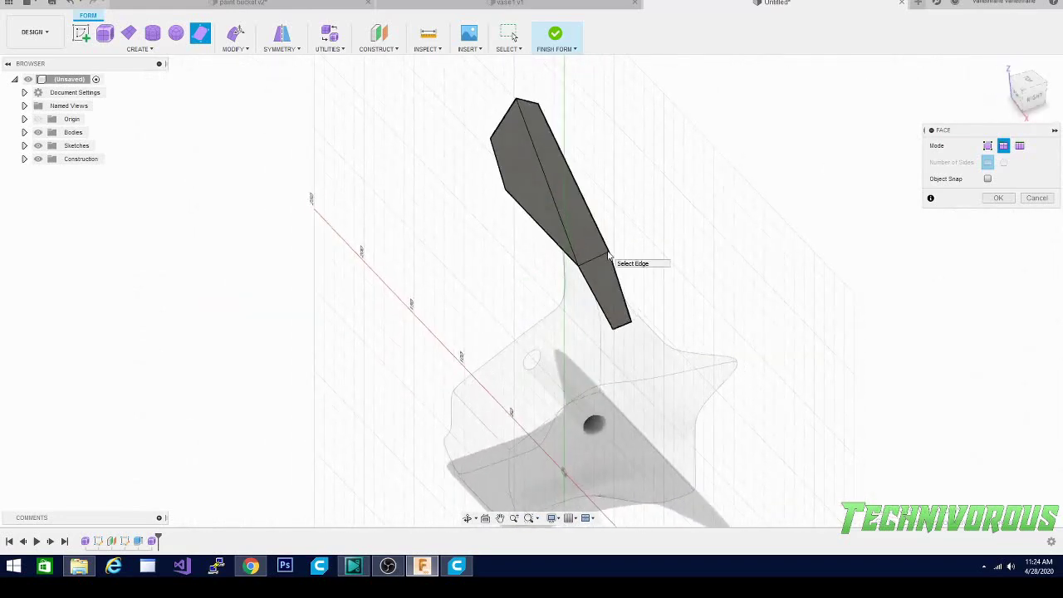
pyautogui.click(1045, 96)
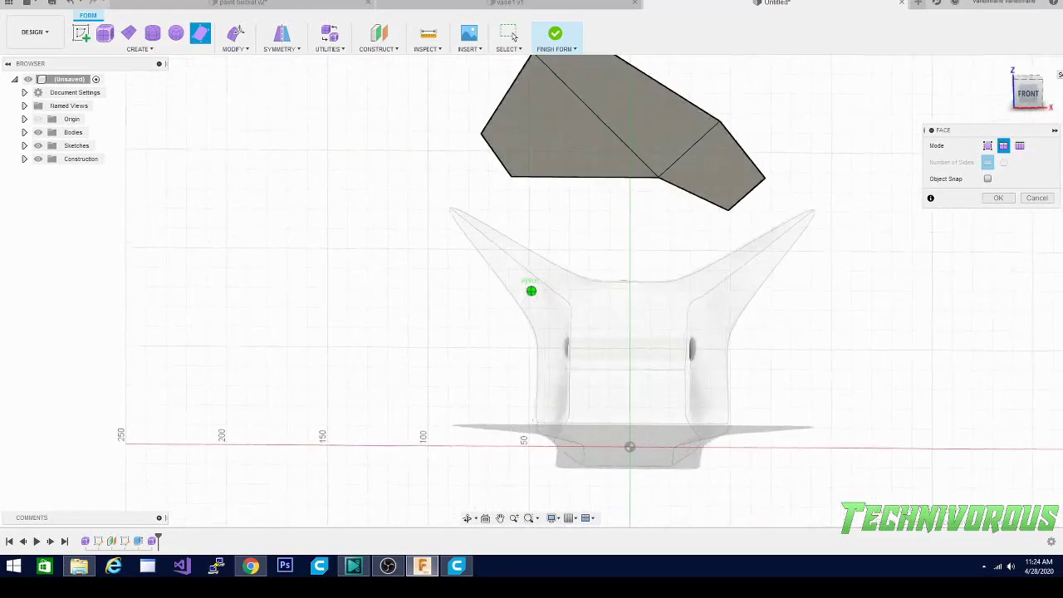
pyautogui.scroll(2, 598, 274)
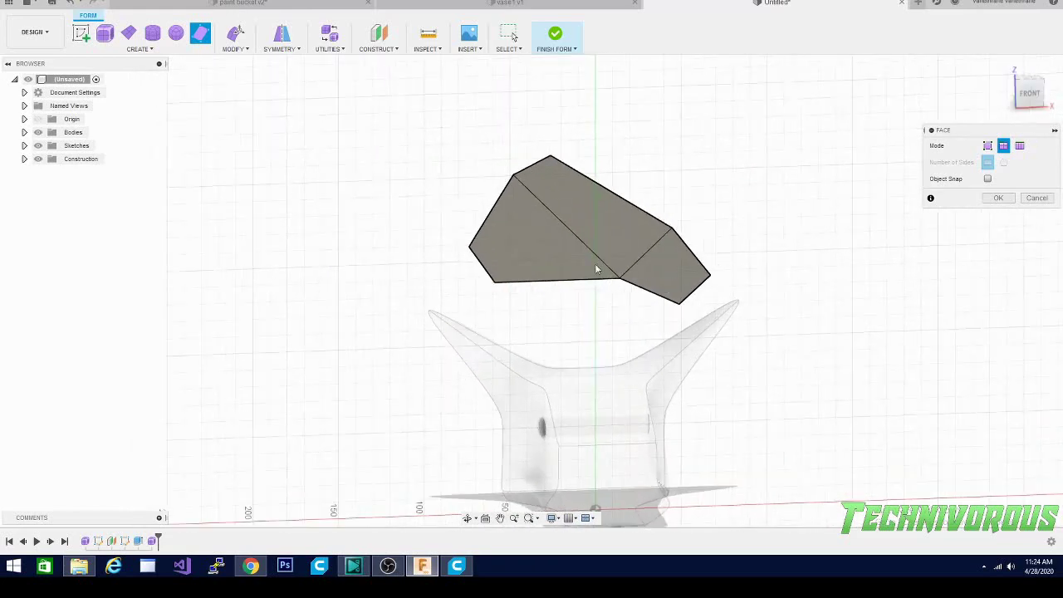
pyautogui.click(140, 49)
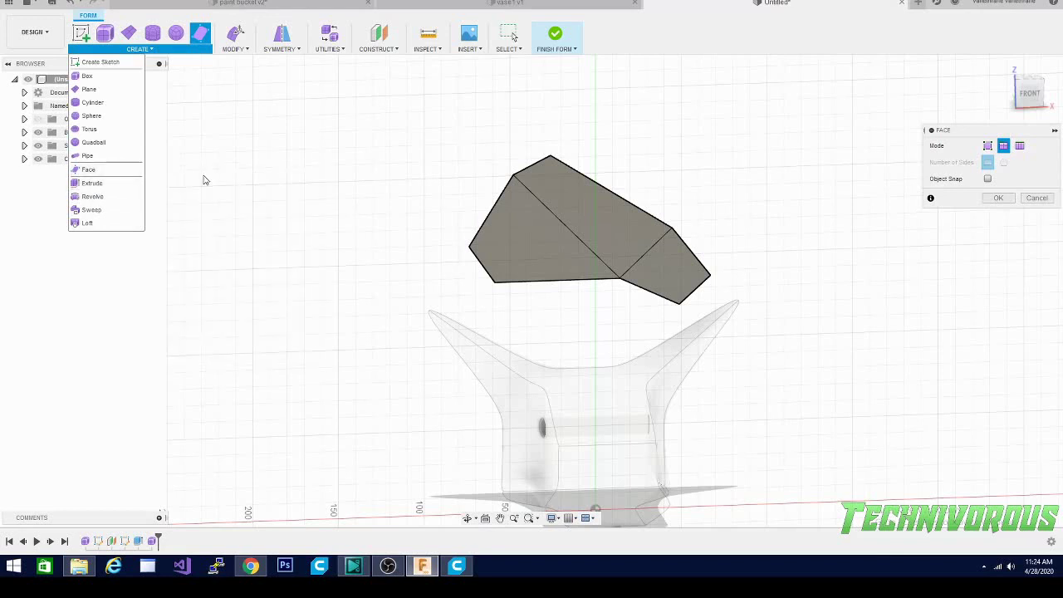
pyautogui.click(1032, 198)
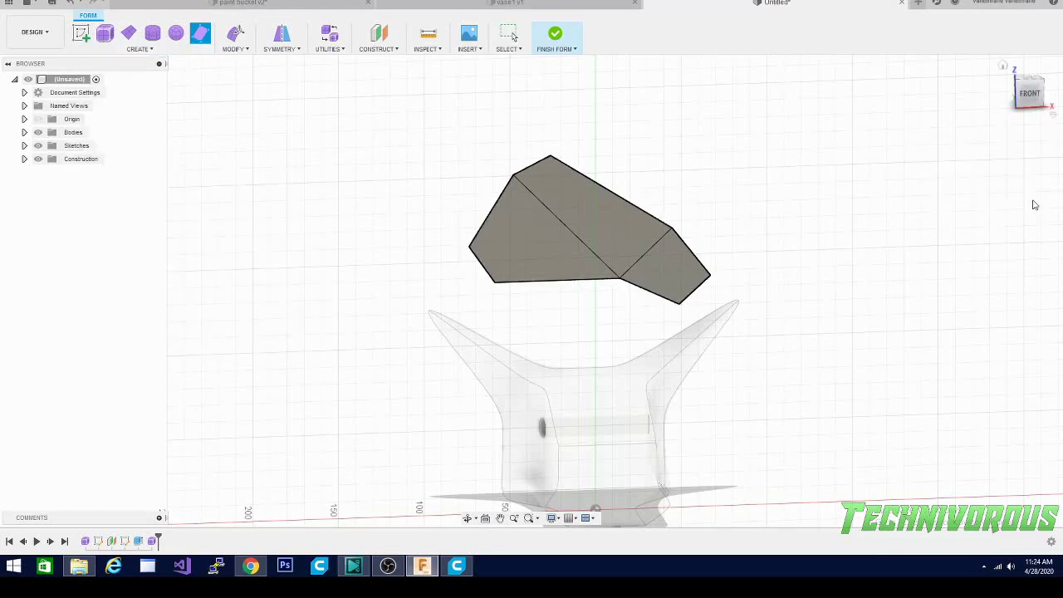
# - Finish the form and delete the three flat faces above the head
pyautogui.click(555, 35)
pyautogui.click(610, 224)
pyautogui.press('Delete')
pyautogui.click(661, 256)
pyautogui.press('Delete')
pyautogui.click(523, 236)
pyautogui.press('Delete')
# - Examine the finished horned head and its eye hole from the front, top and both sides
pyautogui.scroll(-4, 128, 430)
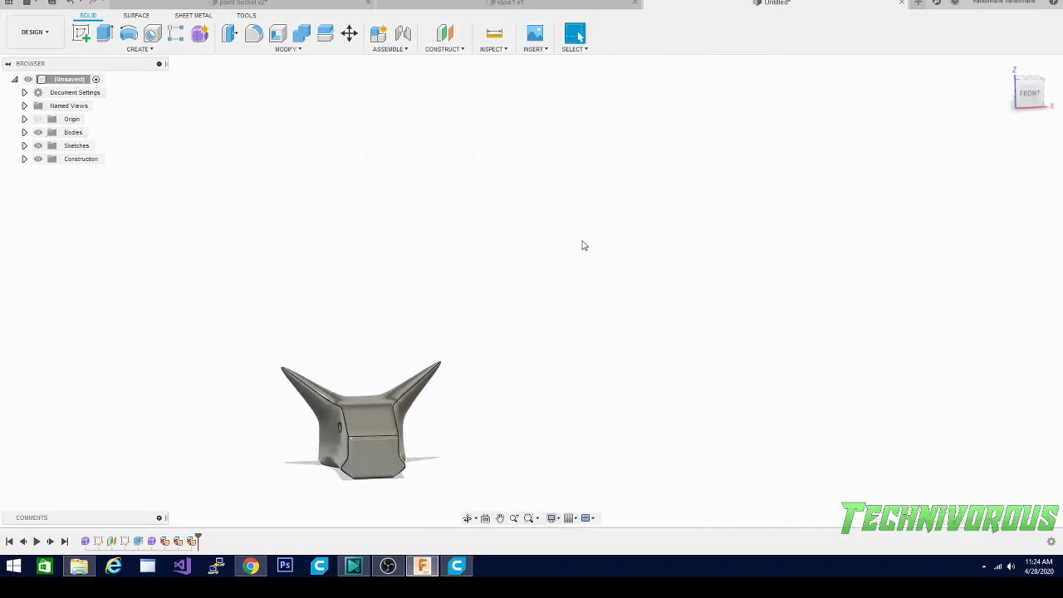
pyautogui.scroll(-3, 596, 262)
pyautogui.scroll(3, 412, 490)
pyautogui.scroll(2, 417, 364)
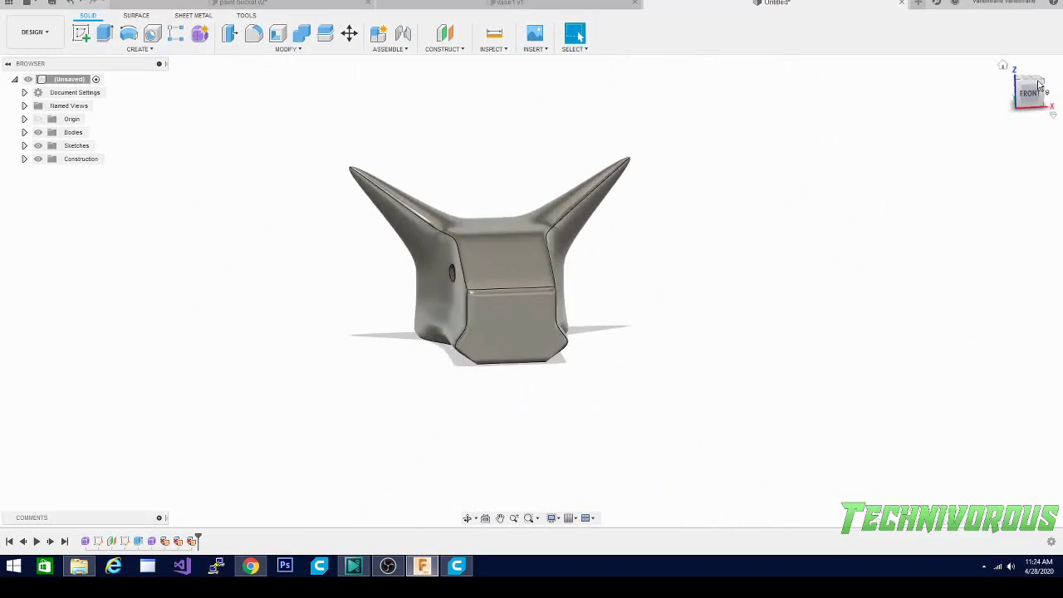
pyautogui.moveTo(1045, 102); pyautogui.dragTo(1062, 99)
pyautogui.moveTo(664, 283)
pyautogui.keyDown('shift'); pyautogui.mouseDown(button='middle')
pyautogui.moveTo(714, 290)
pyautogui.moveTo(739, 349)
pyautogui.moveTo(780, 382)
pyautogui.mouseUp(button='middle'); pyautogui.keyUp('shift')
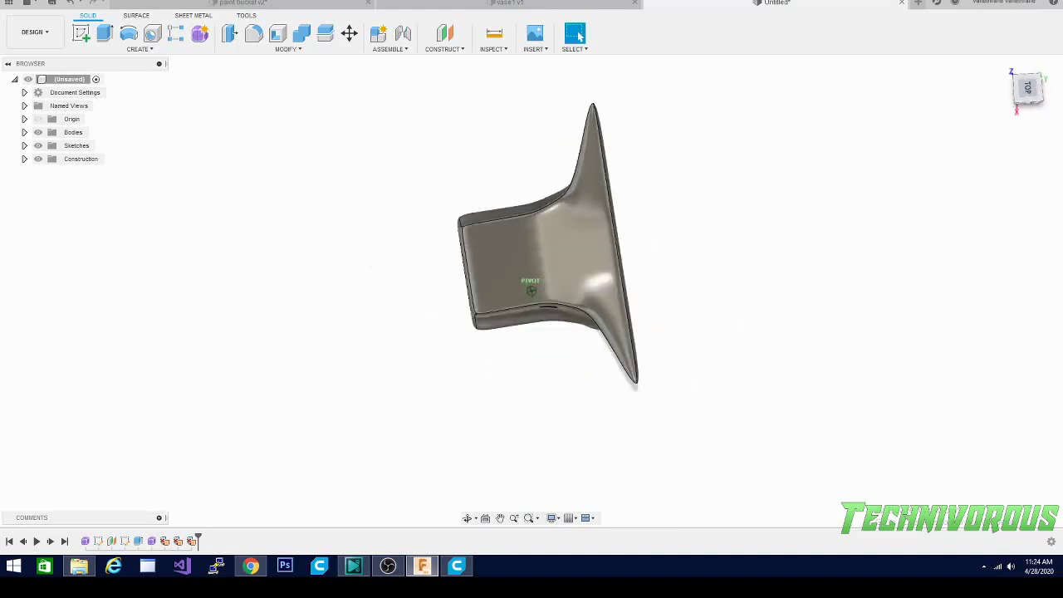
pyautogui.keyDown('shift'); pyautogui.moveTo(531, 290); pyautogui.dragTo(689, 249, button='middle'); pyautogui.keyUp('shift')
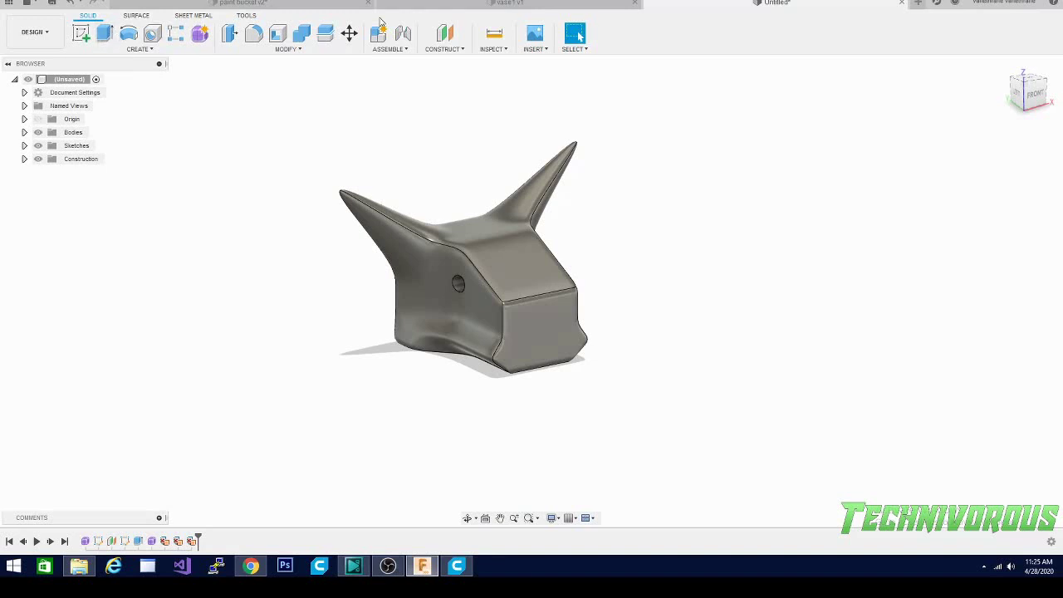
pyautogui.moveTo(1028, 98); pyautogui.dragTo(921, 121)
pyautogui.keyDown('shift'); pyautogui.moveTo(515, 436); pyautogui.dragTo(795, 261, button='middle'); pyautogui.keyUp('shift')
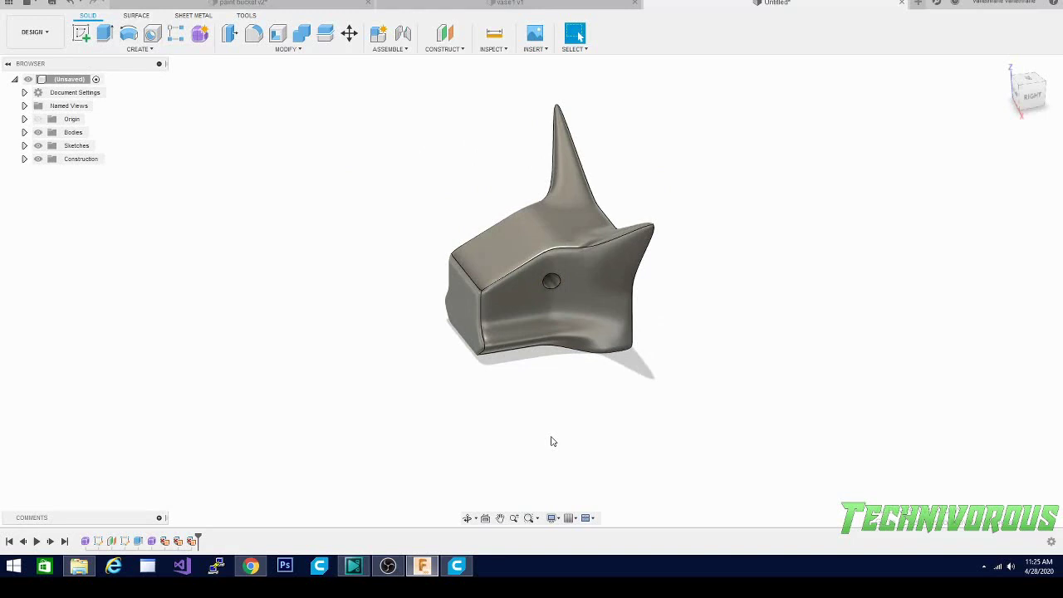